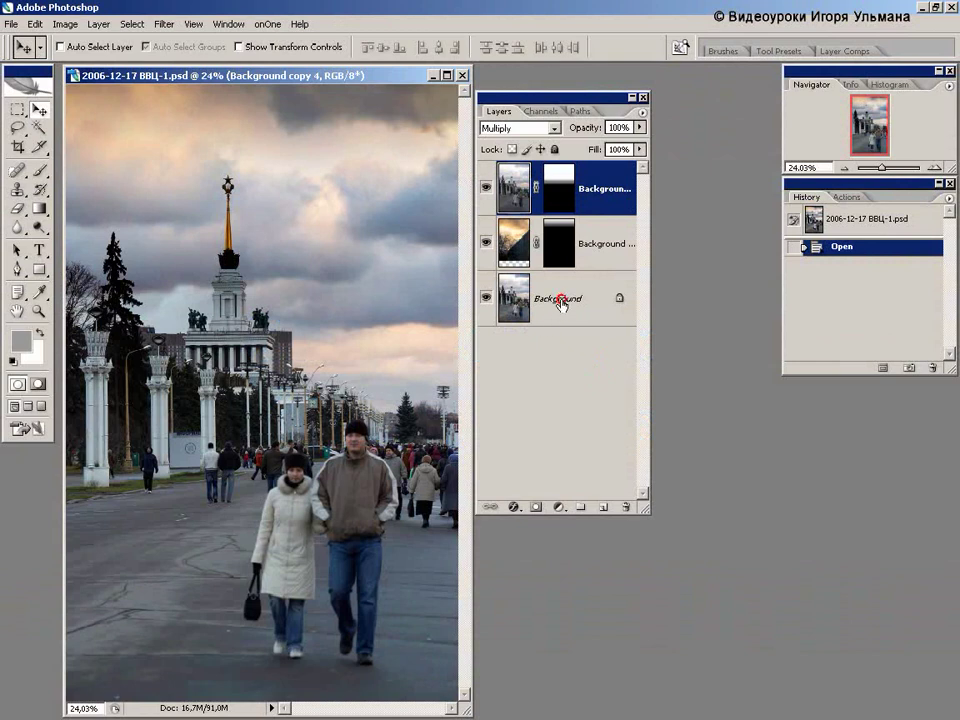
Step: Toggle the visibility of the masked sky layer and the Multiply layer to compare their effect on the photo
{"action": "left_click", "coordinate": [560, 302]}
{"action": "double_click", "coordinate": [535, 242]}
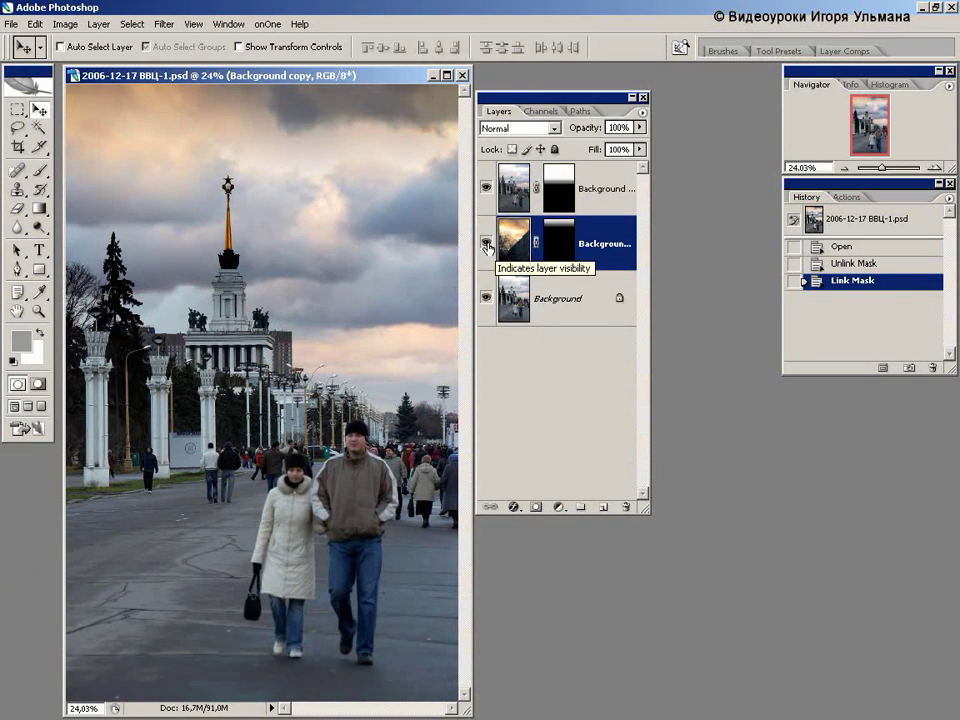
{"action": "left_click", "coordinate": [486, 242]}
{"action": "left_click", "coordinate": [486, 248]}
{"action": "left_click", "coordinate": [486, 248]}
{"action": "left_click", "coordinate": [486, 248]}
{"action": "left_click", "coordinate": [486, 248]}
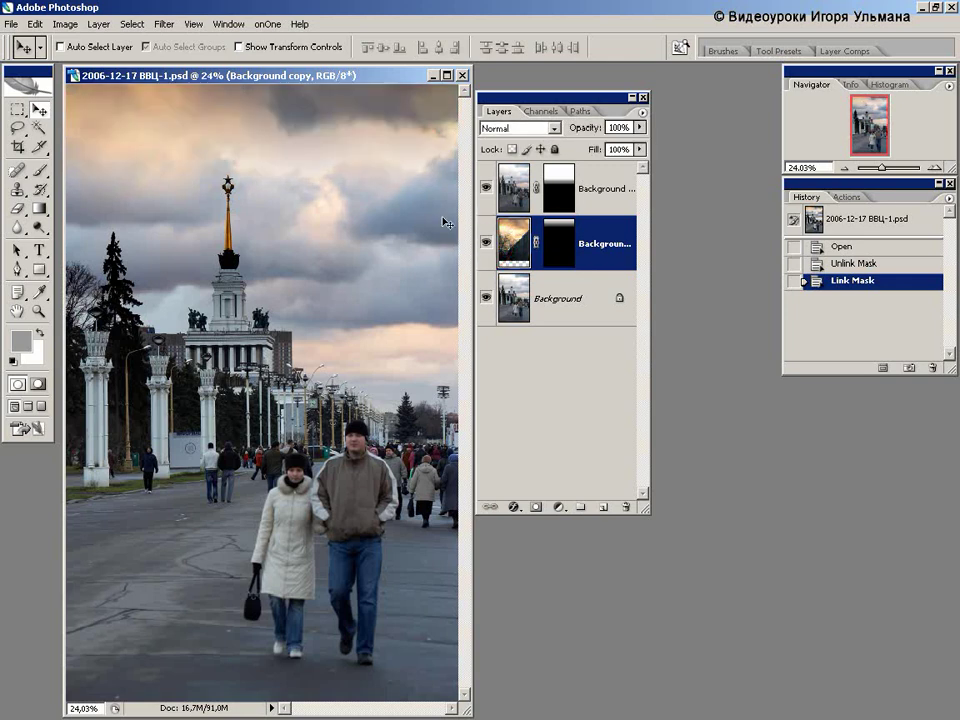
{"action": "left_click", "coordinate": [486, 243]}
{"action": "left_click", "coordinate": [511, 199]}
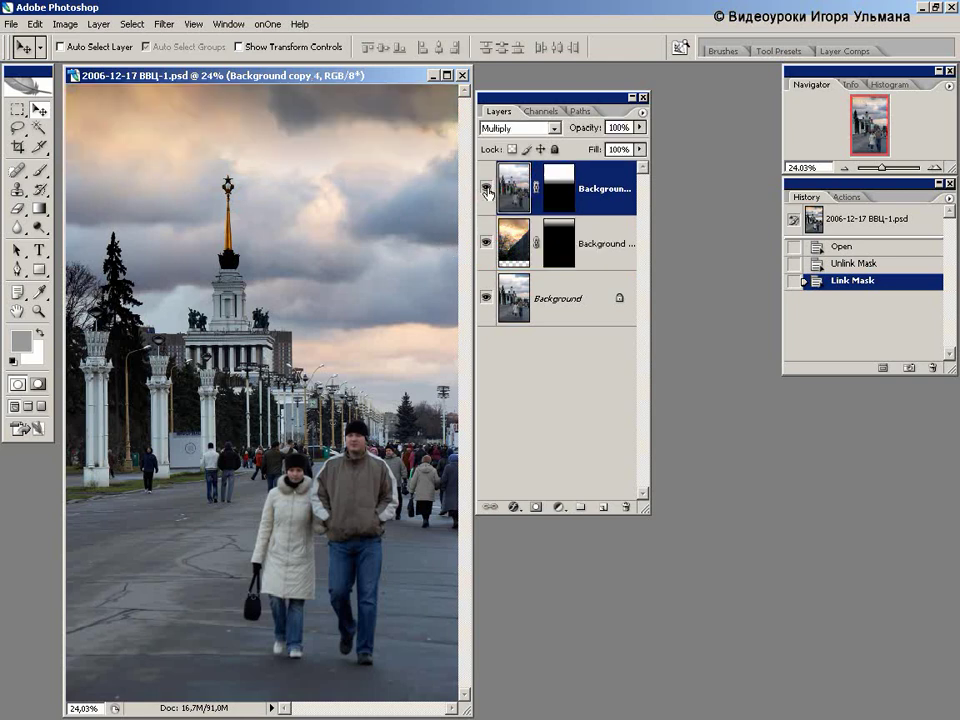
{"action": "left_click", "coordinate": [486, 188]}
{"action": "left_click", "coordinate": [487, 193]}
Step: Group the two masked layers above the Background into a new smart object
{"action": "left_click", "coordinate": [602, 237], "text": "shift"}
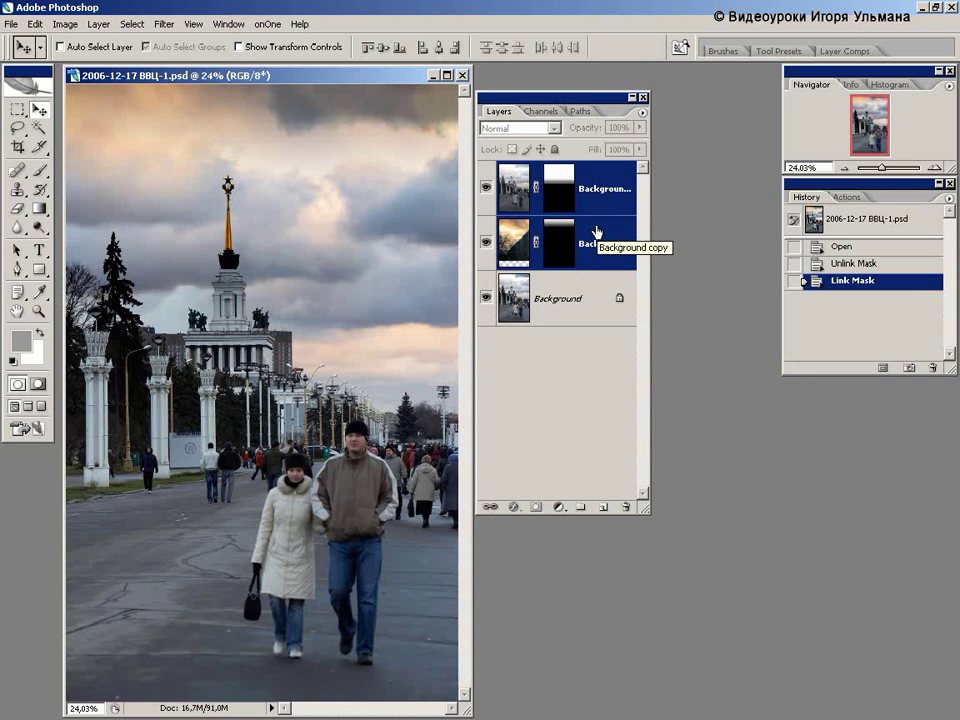
{"action": "right_click", "coordinate": [602, 233]}
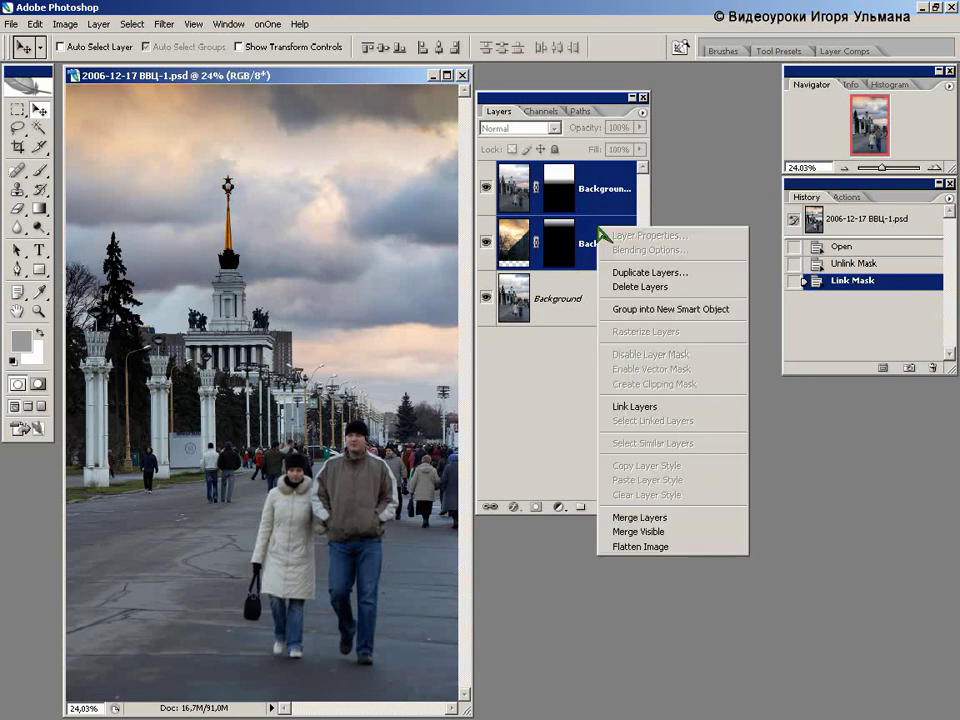
{"action": "left_click", "coordinate": [656, 310]}
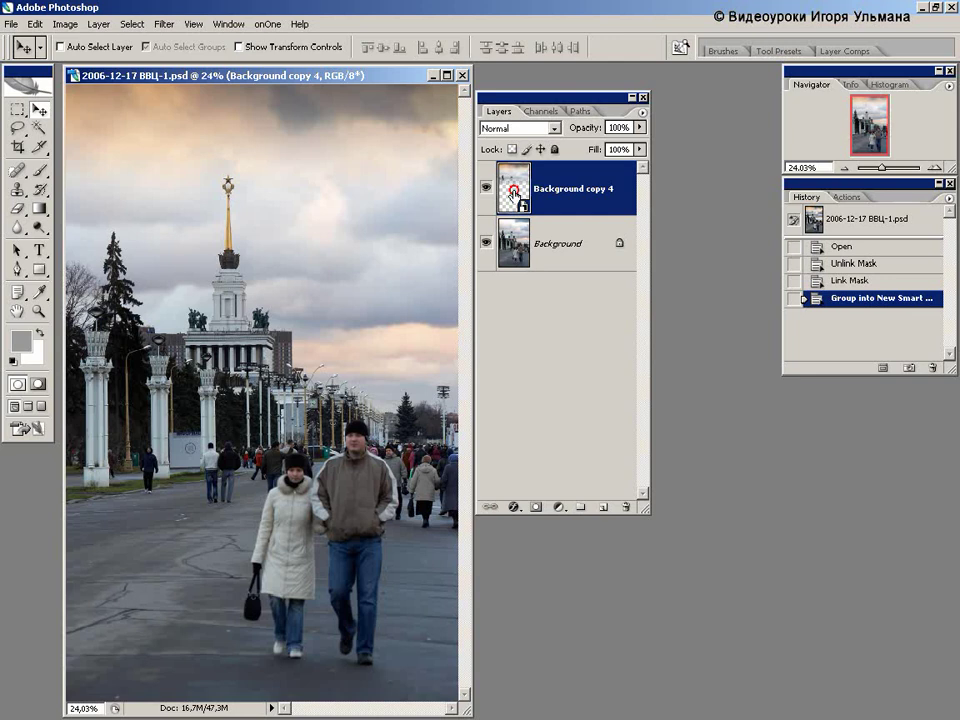
Step: Open the contents of the Background copy 4 smart object for editing and suppress the save-instructions notice for the future
{"action": "double_click", "coordinate": [514, 193]}
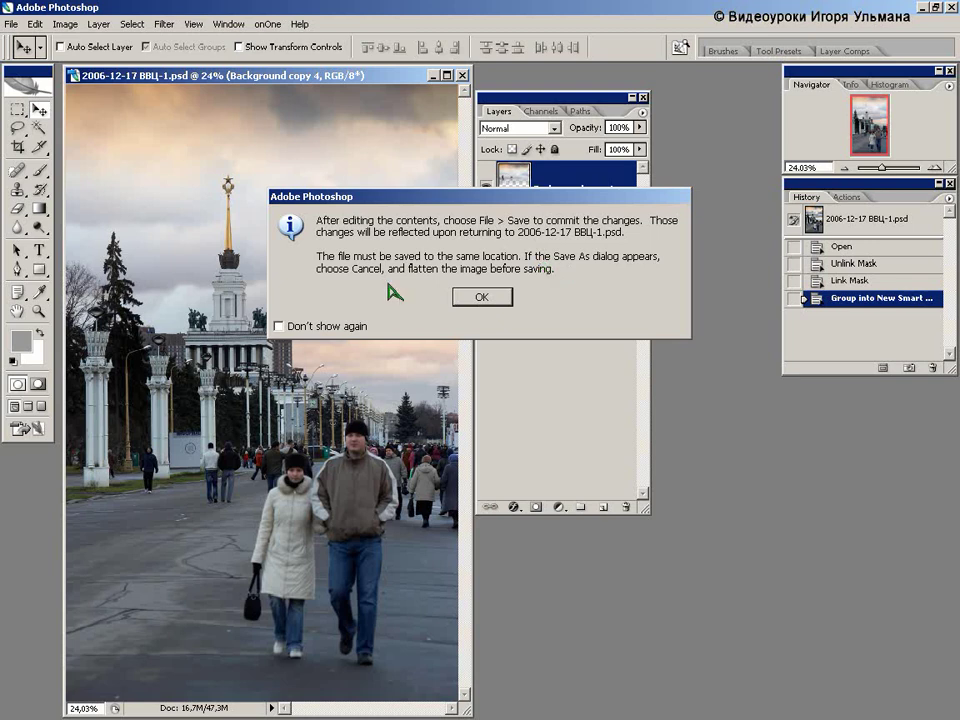
{"action": "left_click", "coordinate": [278, 326]}
{"action": "left_click", "coordinate": [483, 299]}
Step: Arrange the Layers palette and contents window, and compare the layers of the main document with those inside the smart object
{"action": "left_click_drag", "start_coordinate": [548, 102], "coordinate": [540, 364]}
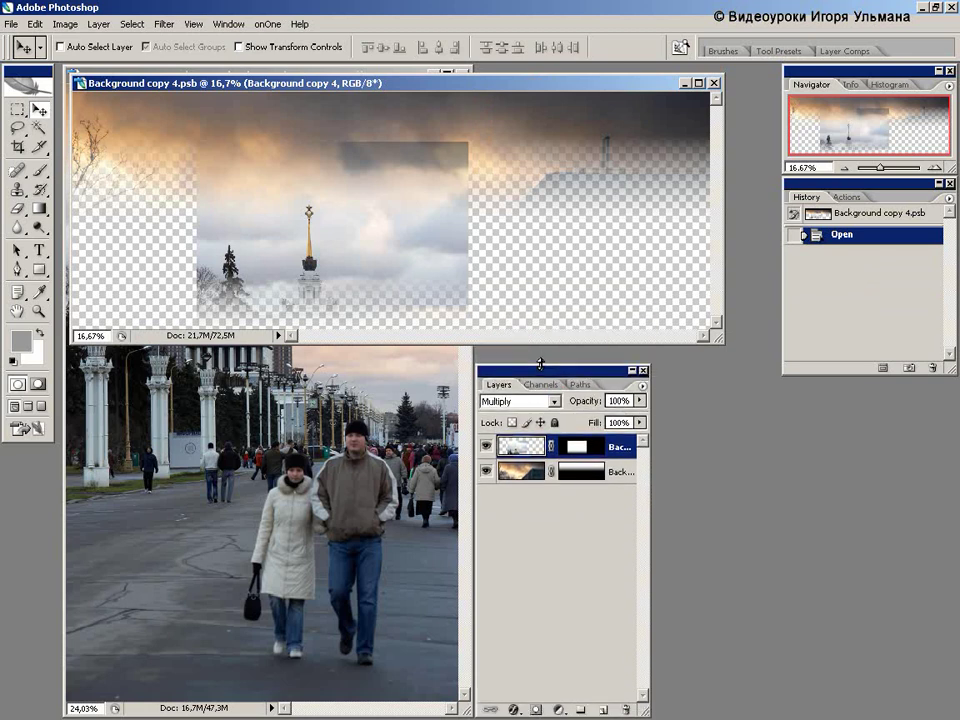
{"action": "left_click_drag", "start_coordinate": [394, 87], "coordinate": [413, 111]}
{"action": "left_click", "coordinate": [383, 85]}
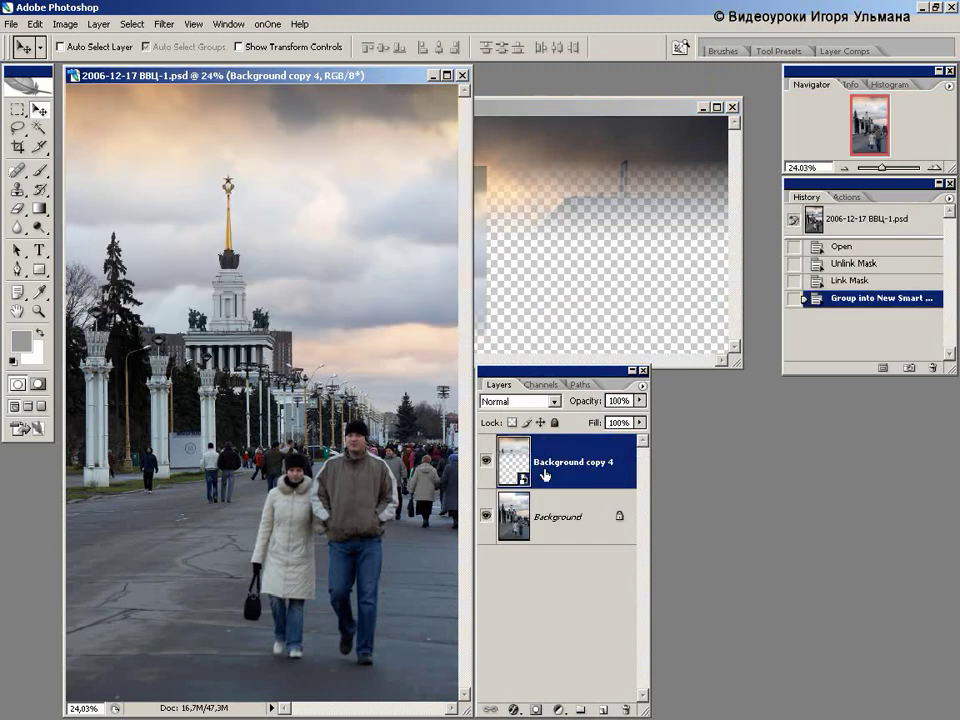
{"action": "left_click", "coordinate": [497, 104]}
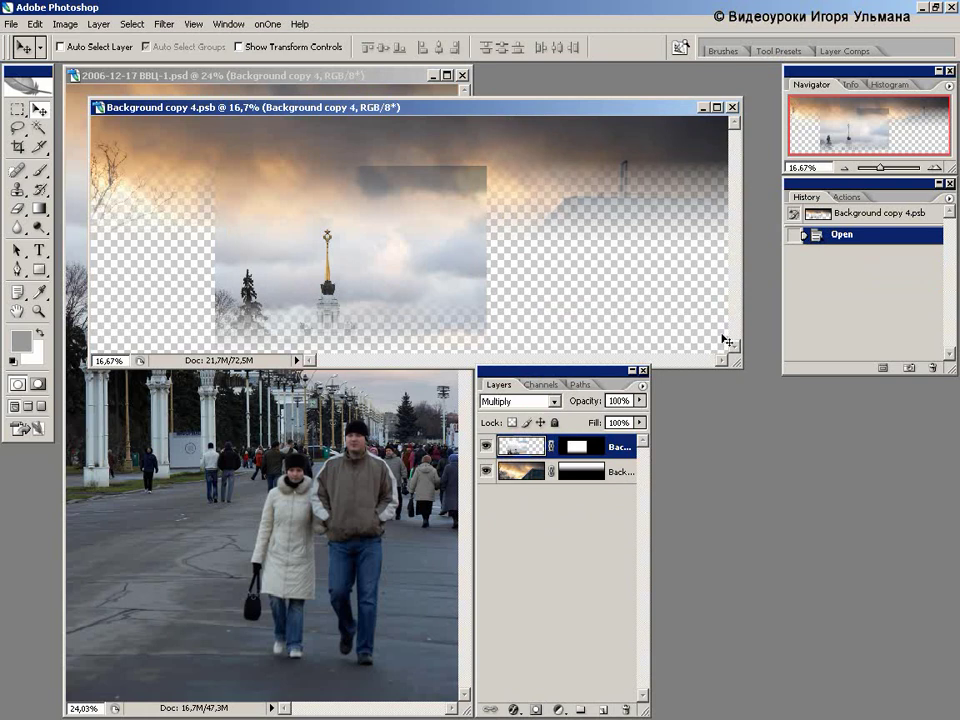
{"action": "left_click_drag", "start_coordinate": [720, 368], "coordinate": [723, 392]}
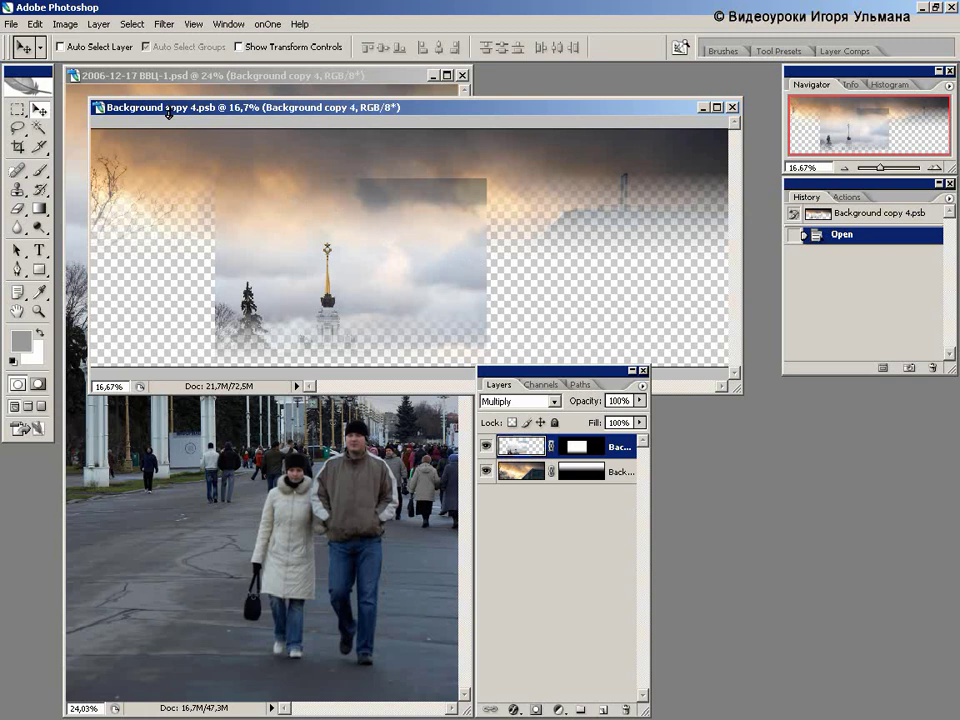
Step: Add a Hue/Saturation adjustment layer inside the smart object's contents with Hue set to +74
{"action": "left_click", "coordinate": [94, 22]}
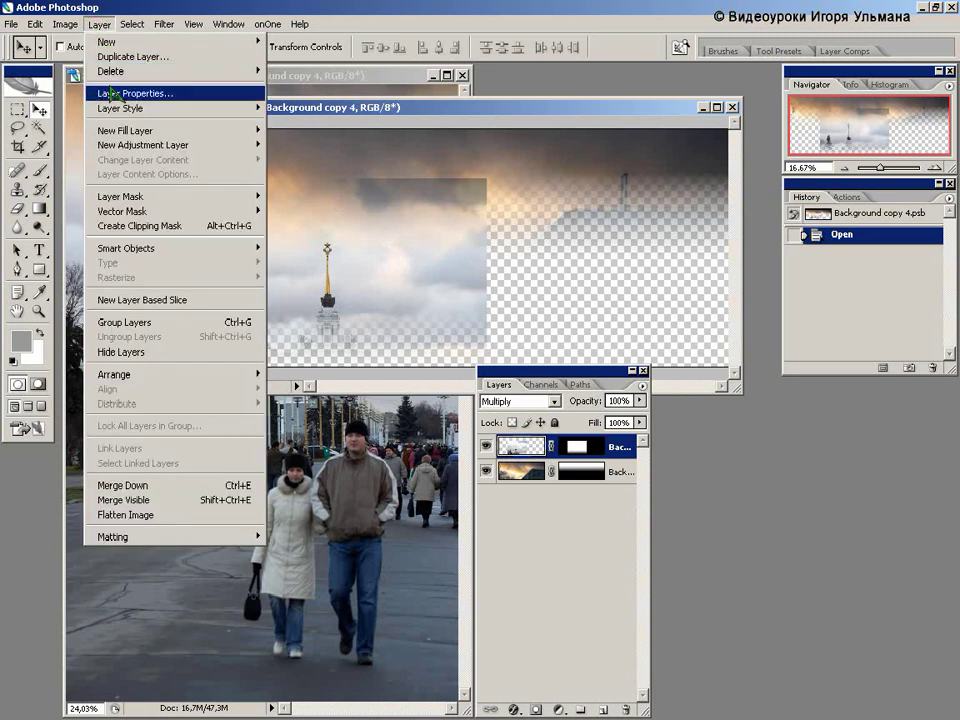
{"action": "mouse_move", "coordinate": [206, 148]}
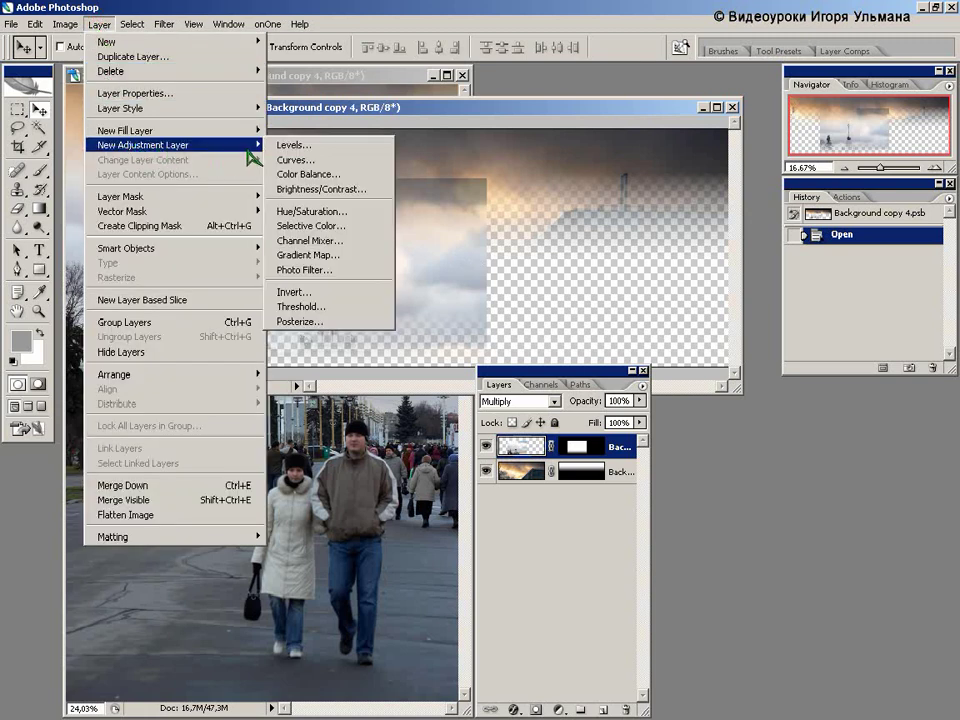
{"action": "left_click", "coordinate": [300, 213]}
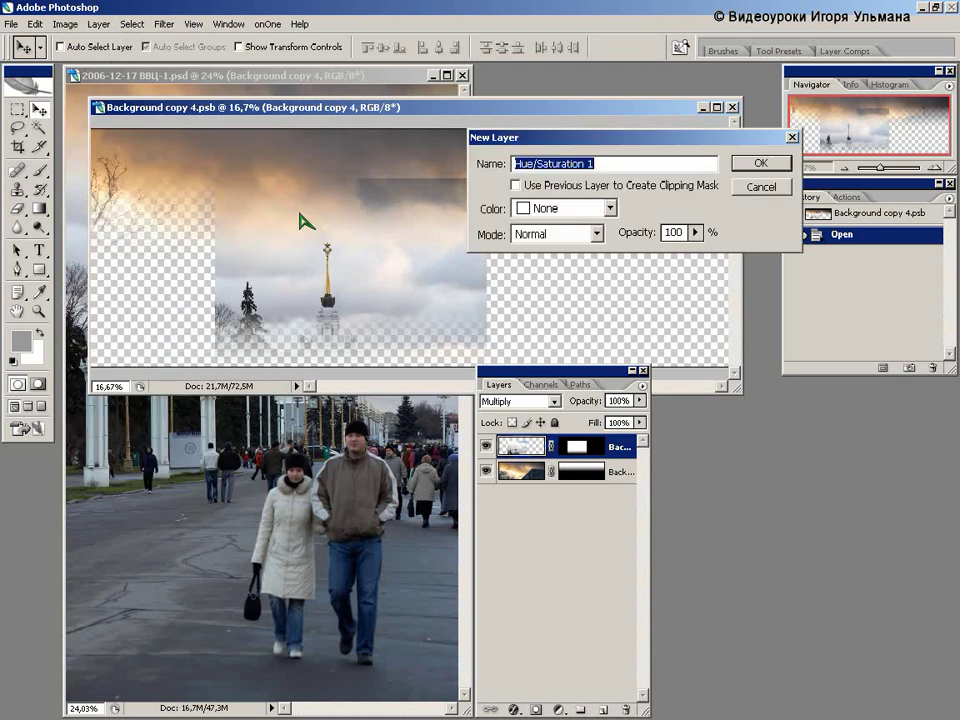
{"action": "left_click", "coordinate": [763, 166]}
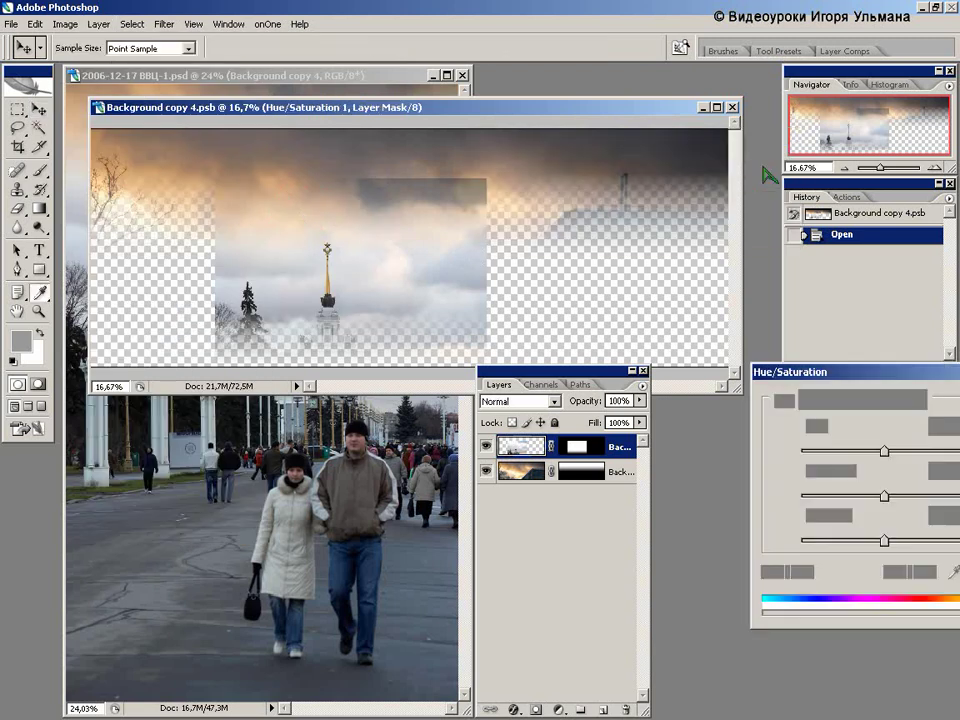
{"action": "left_click_drag", "start_coordinate": [848, 381], "coordinate": [660, 379]}
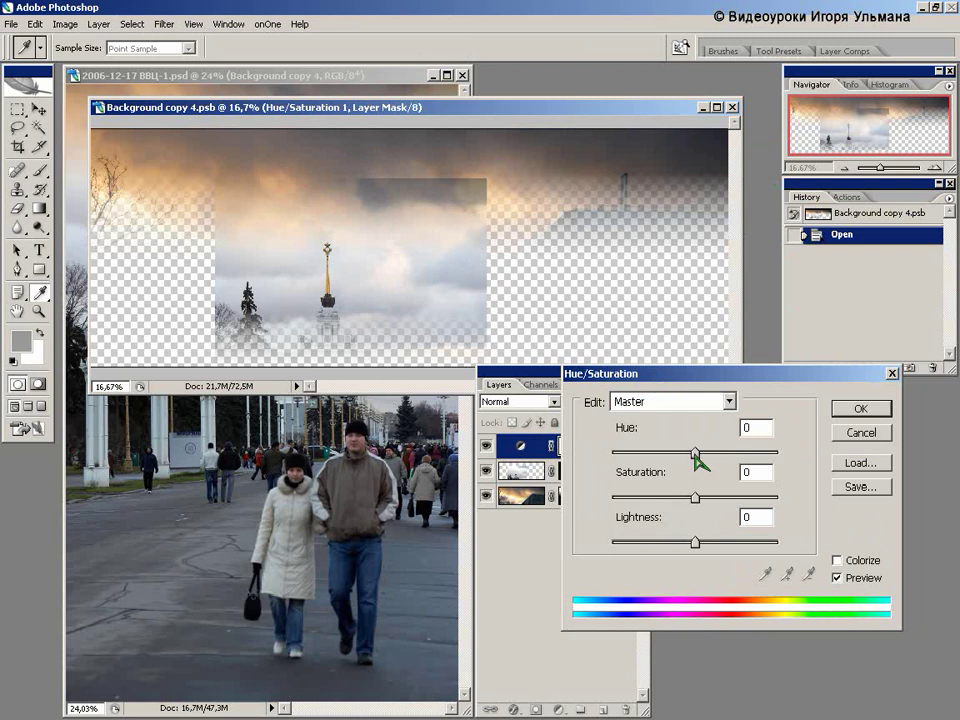
{"action": "left_click_drag", "start_coordinate": [696, 456], "coordinate": [746, 460]}
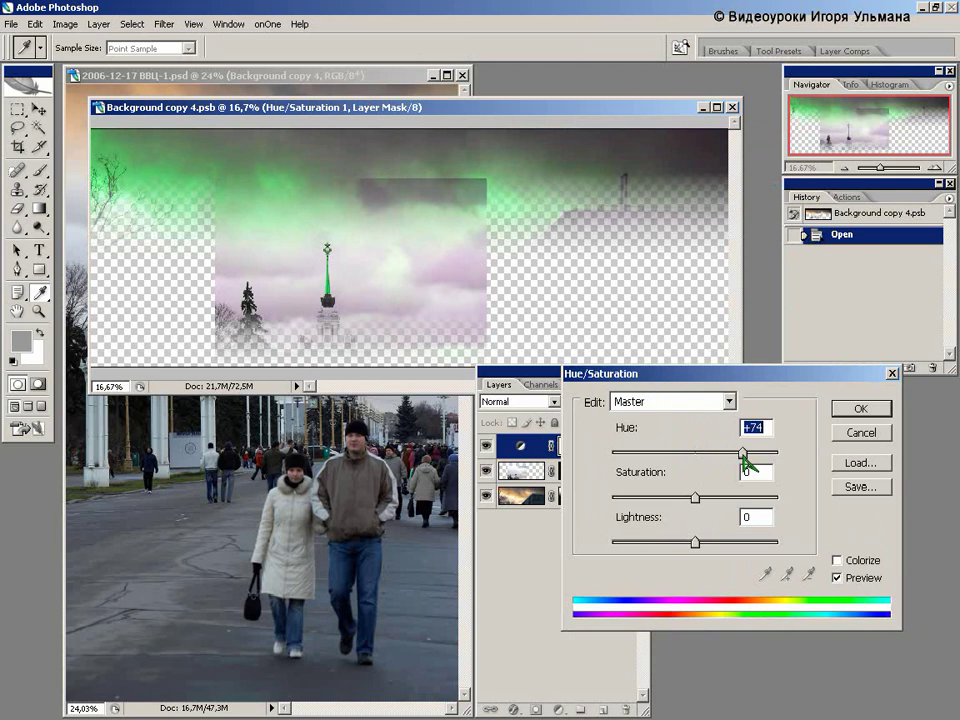
{"action": "left_click", "coordinate": [859, 412]}
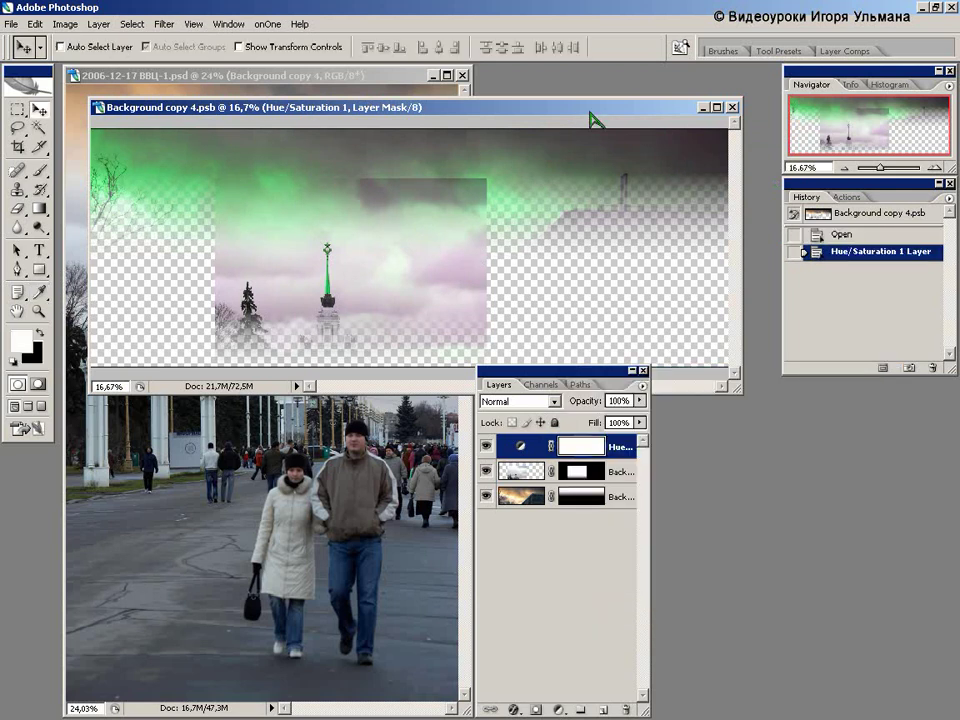
Step: Close the smart object's contents window and save its changes back into the main document
{"action": "left_click_drag", "start_coordinate": [592, 117], "coordinate": [592, 103]}
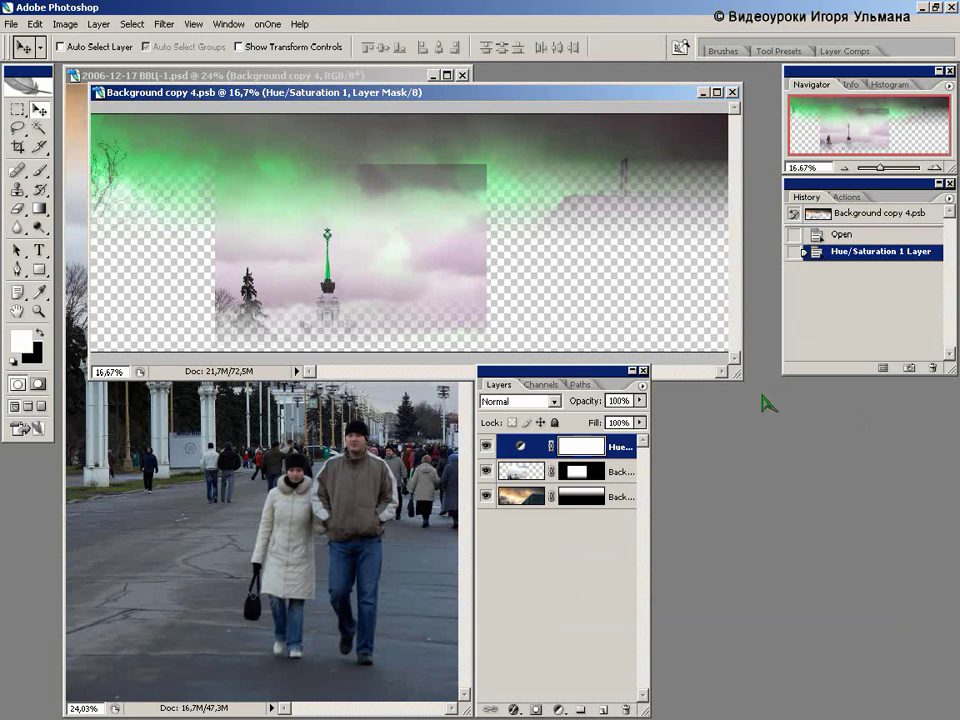
{"action": "left_click", "coordinate": [12, 24]}
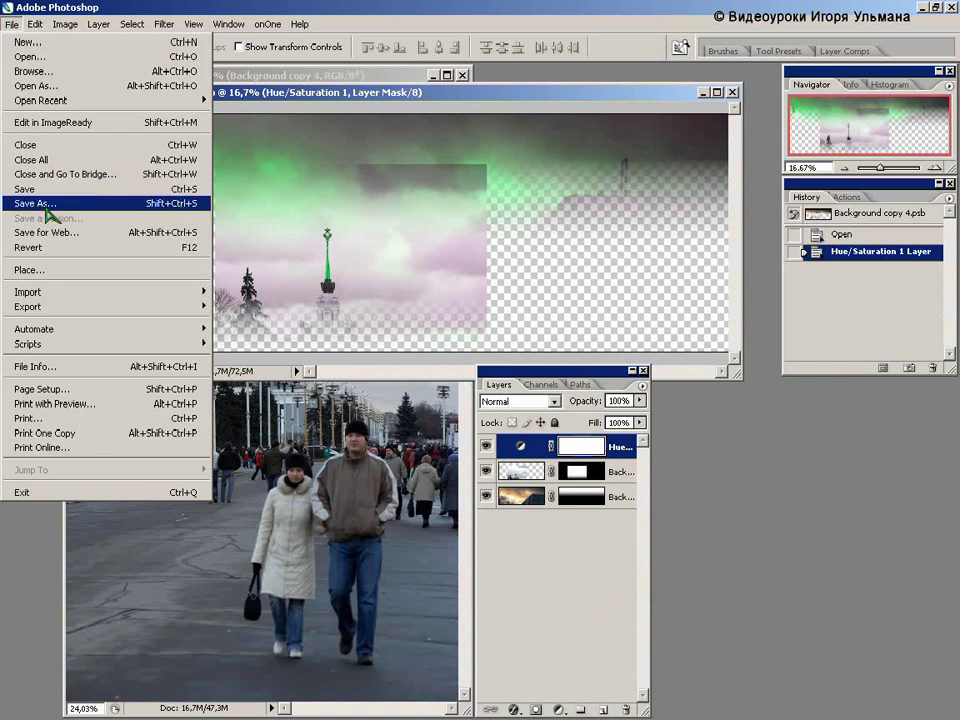
{"action": "left_click", "coordinate": [645, 97]}
{"action": "left_click", "coordinate": [733, 91]}
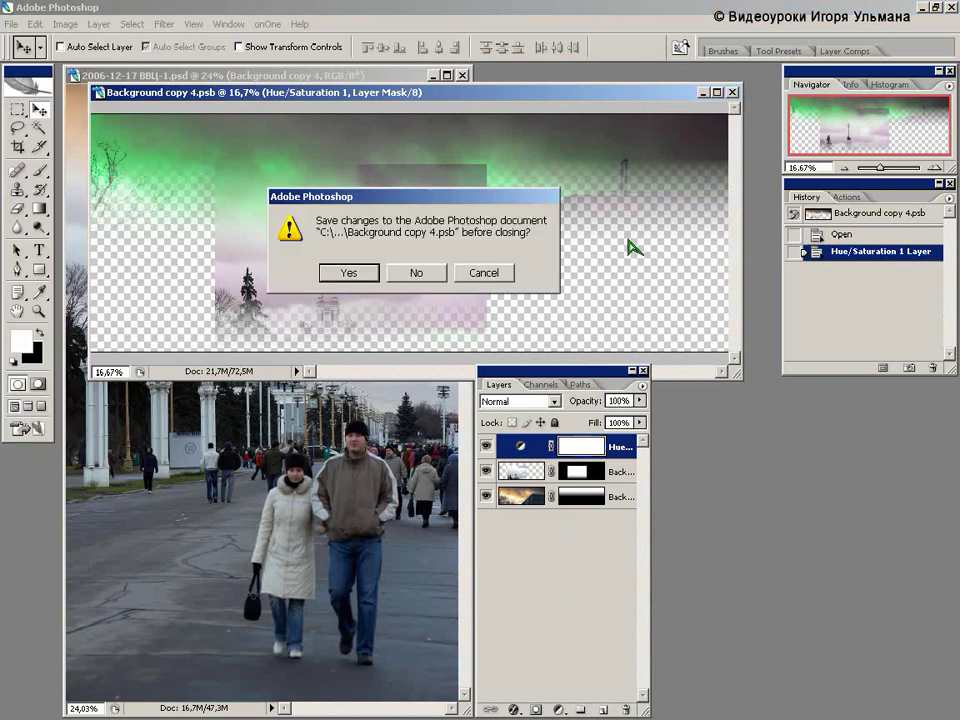
{"action": "left_click", "coordinate": [349, 274]}
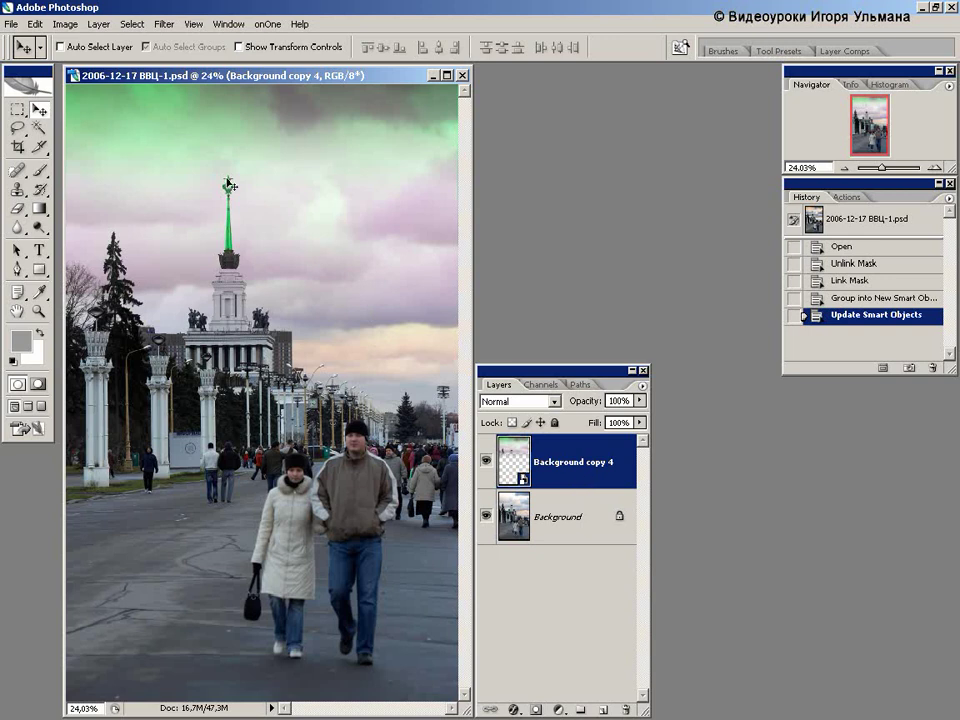
Step: Add a Brightness/Contrast adjustment layer above the smart object in the main document with Contrast set to +63
{"action": "left_click", "coordinate": [99, 25]}
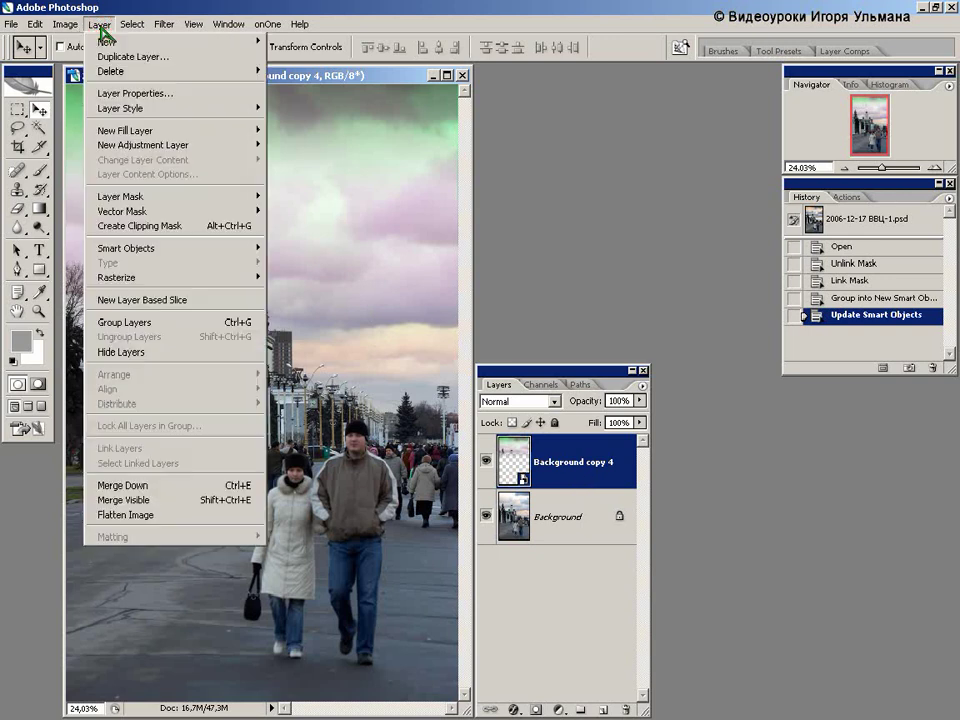
{"action": "mouse_move", "coordinate": [230, 151]}
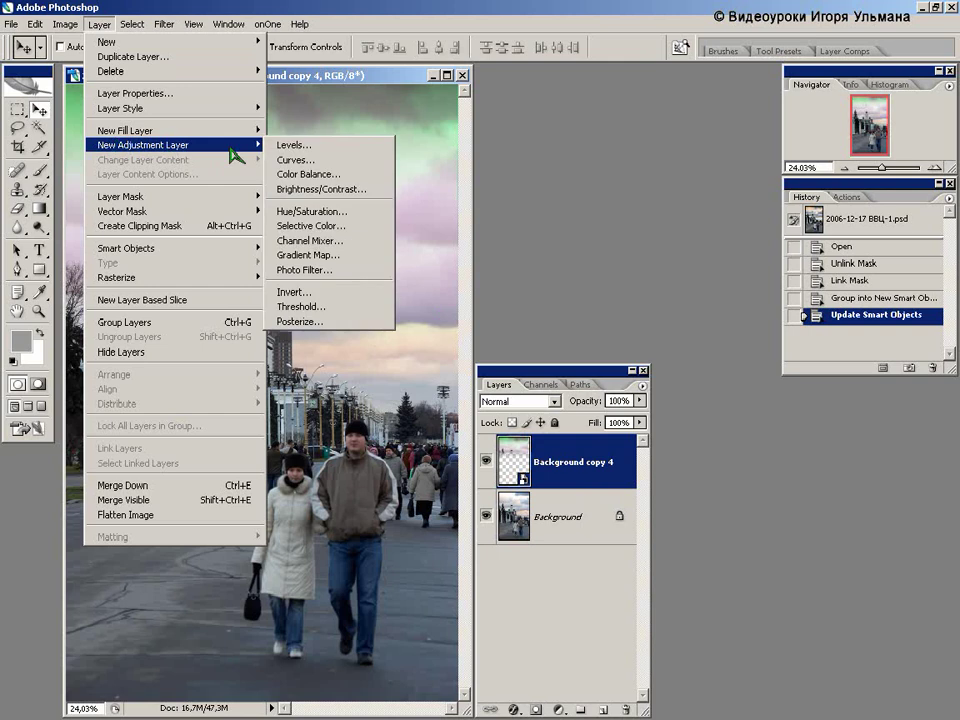
{"action": "left_click", "coordinate": [301, 189]}
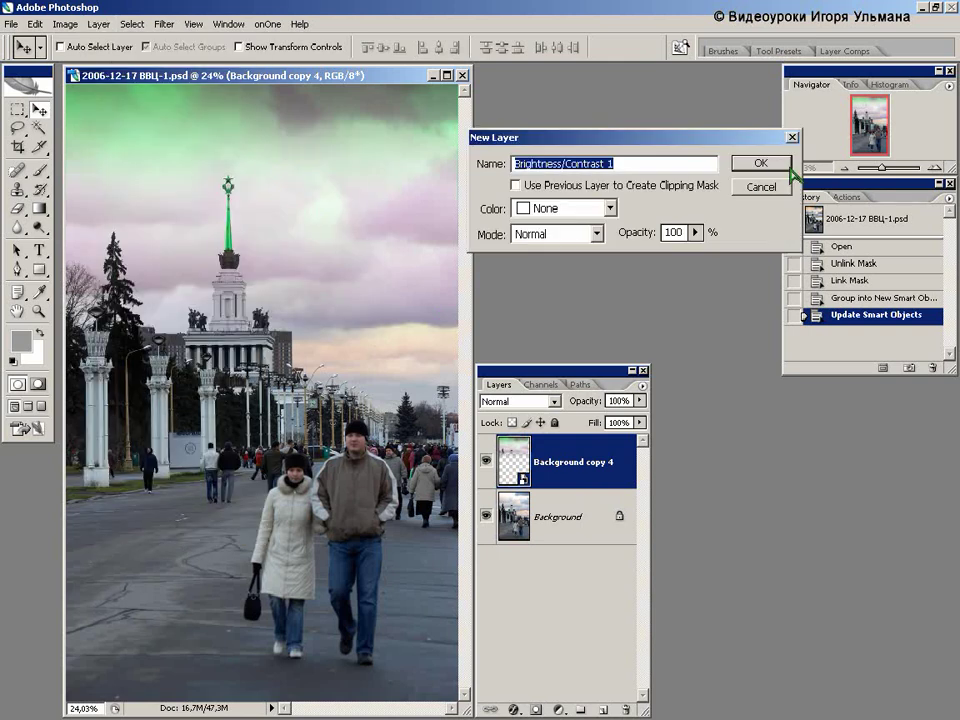
{"action": "left_click", "coordinate": [755, 164]}
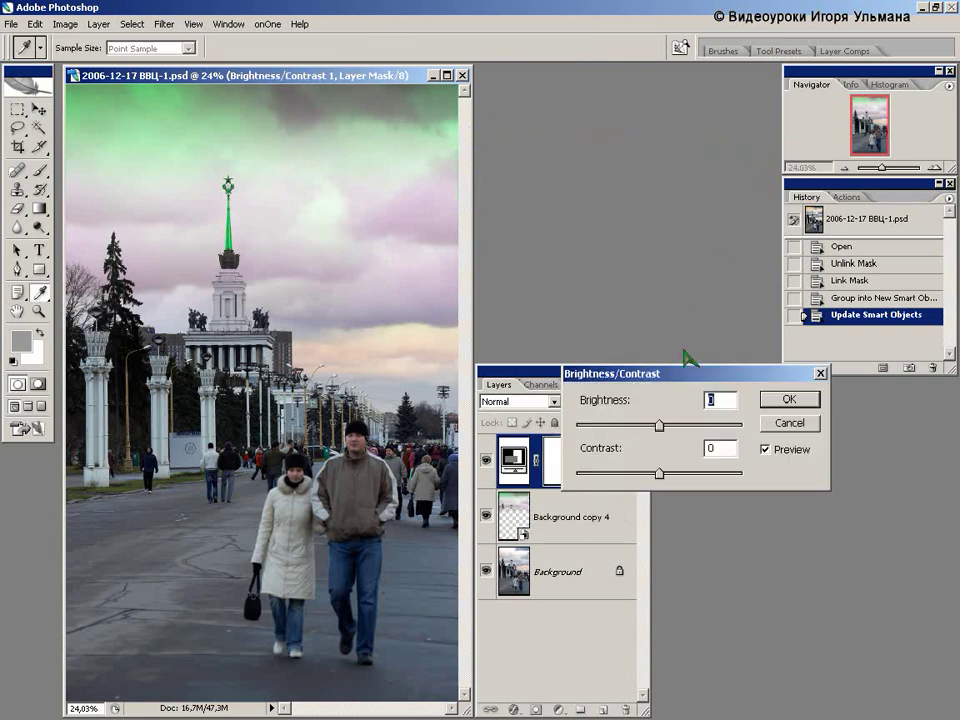
{"action": "mouse_move", "coordinate": [683, 374]}
{"action": "left_mouse_down"}
{"action": "mouse_move", "coordinate": [637, 220]}
{"action": "mouse_move", "coordinate": [611, 208]}
{"action": "left_mouse_up"}
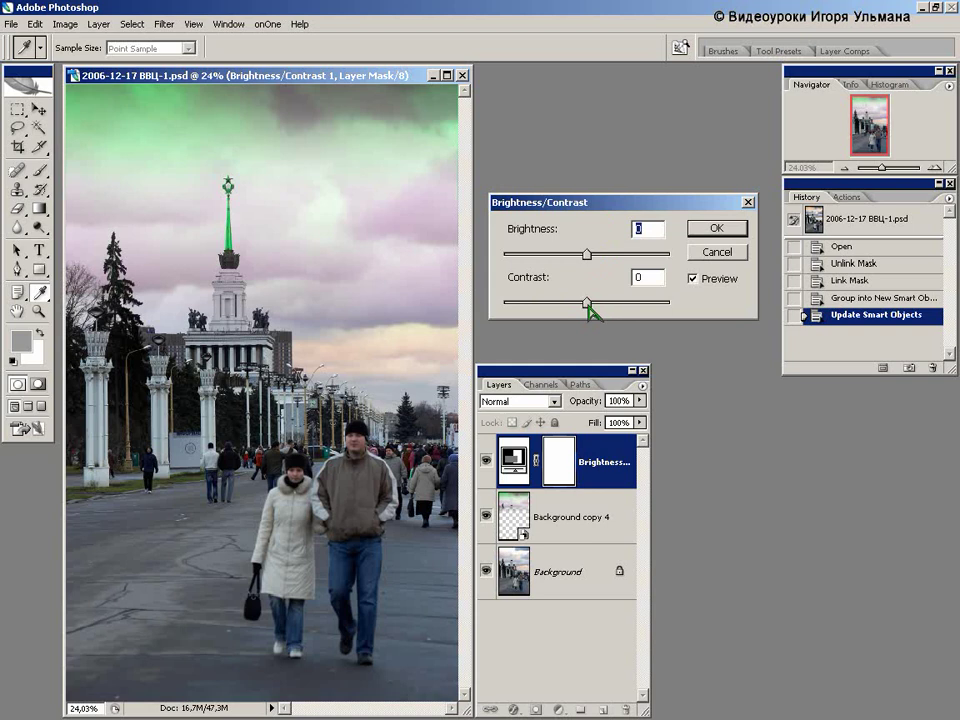
{"action": "left_click_drag", "start_coordinate": [587, 304], "coordinate": [640, 306]}
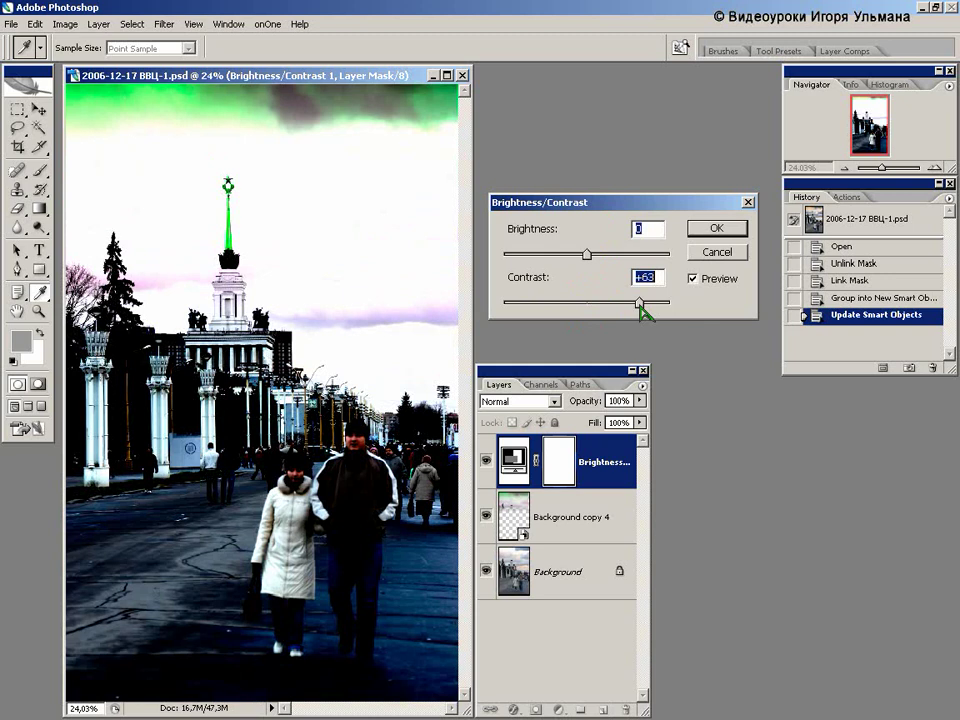
{"action": "left_click", "coordinate": [714, 225]}
{"action": "key", "text": "v"}
{"action": "key", "text": "d"}
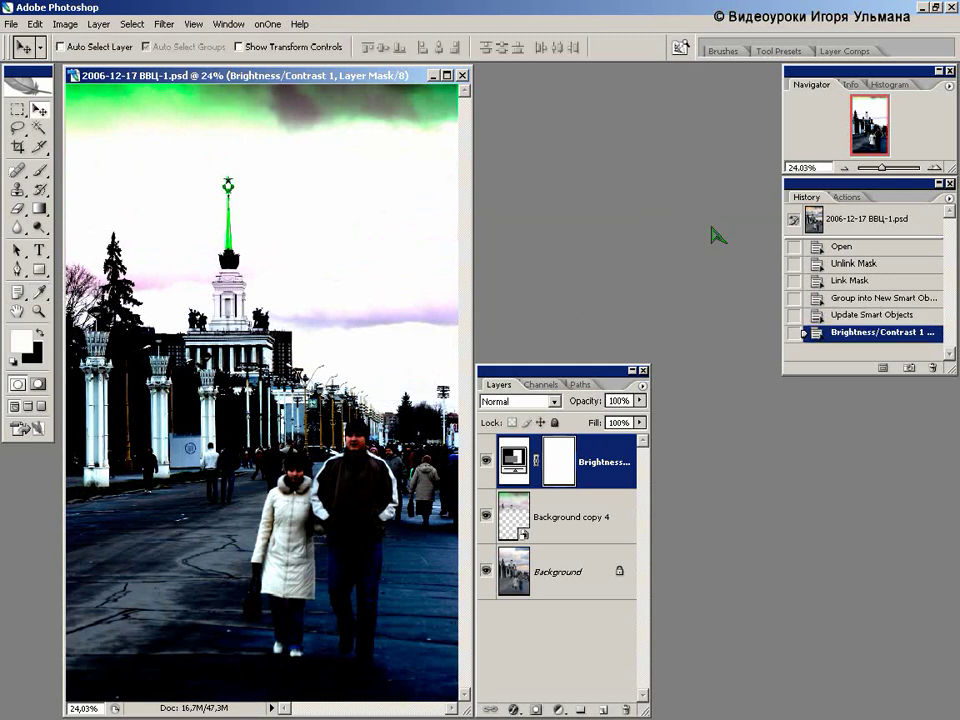
Step: Reopen the smart object's contents to inspect its layers, then close them without changes
{"action": "left_click", "coordinate": [514, 518]}
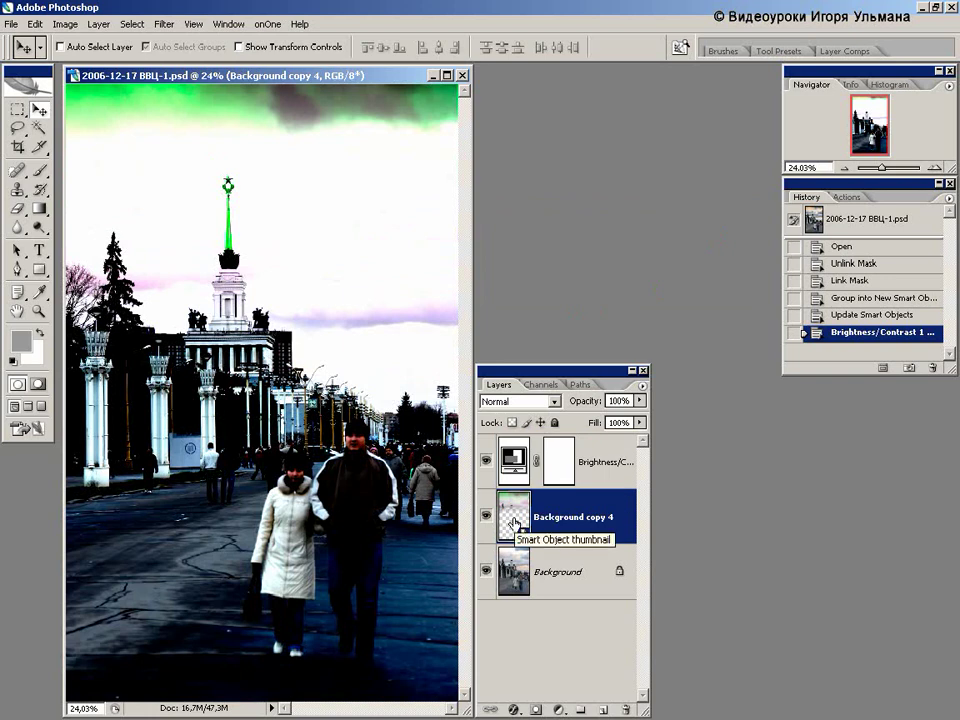
{"action": "double_click", "coordinate": [514, 520]}
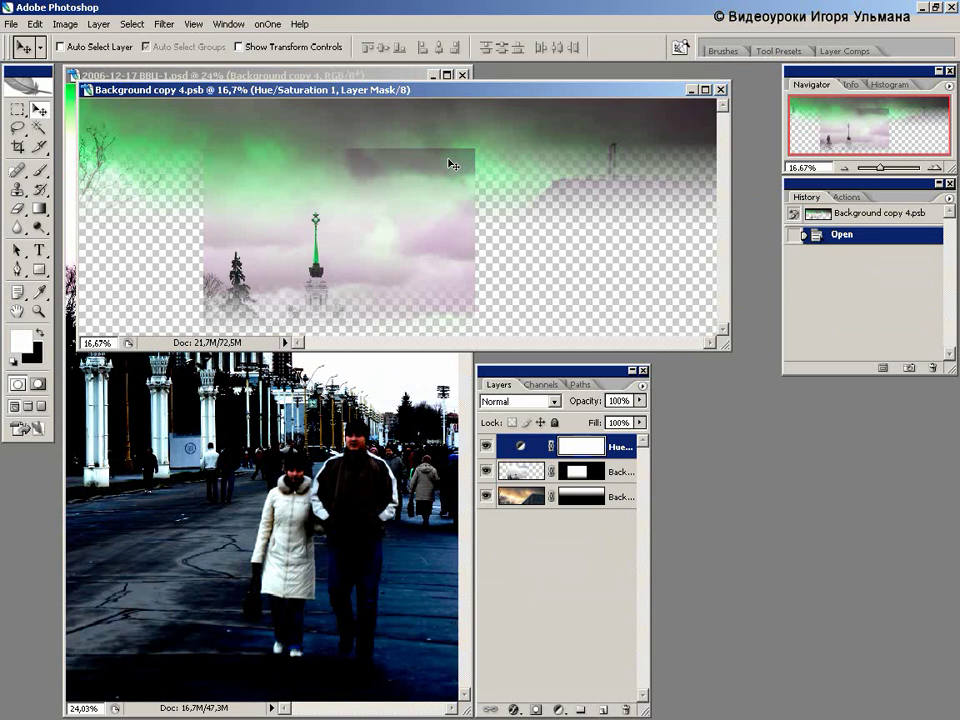
{"action": "left_click", "coordinate": [720, 89]}
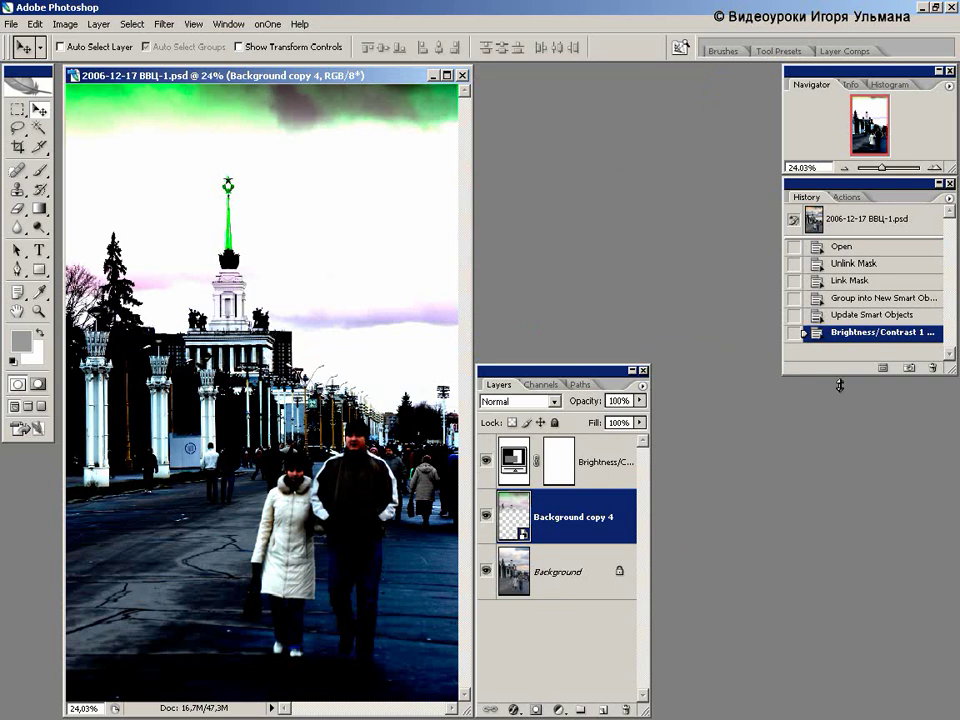
Step: Revert the document to the history state in which the layers were grouped into a smart object
{"action": "left_click", "coordinate": [856, 300]}
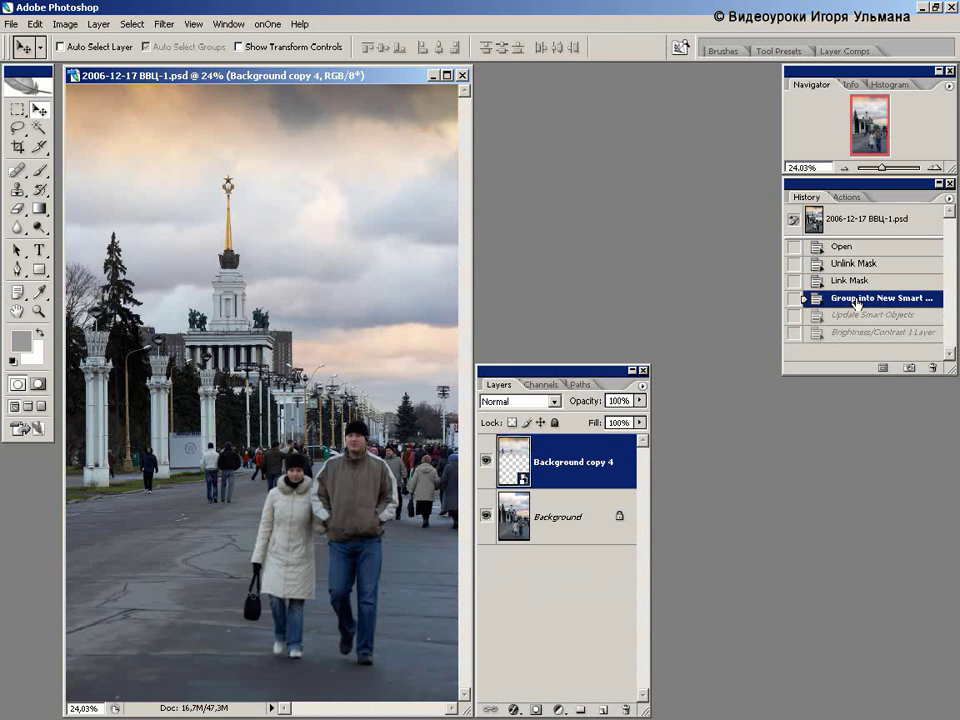
{"action": "left_click", "coordinate": [14, 24]}
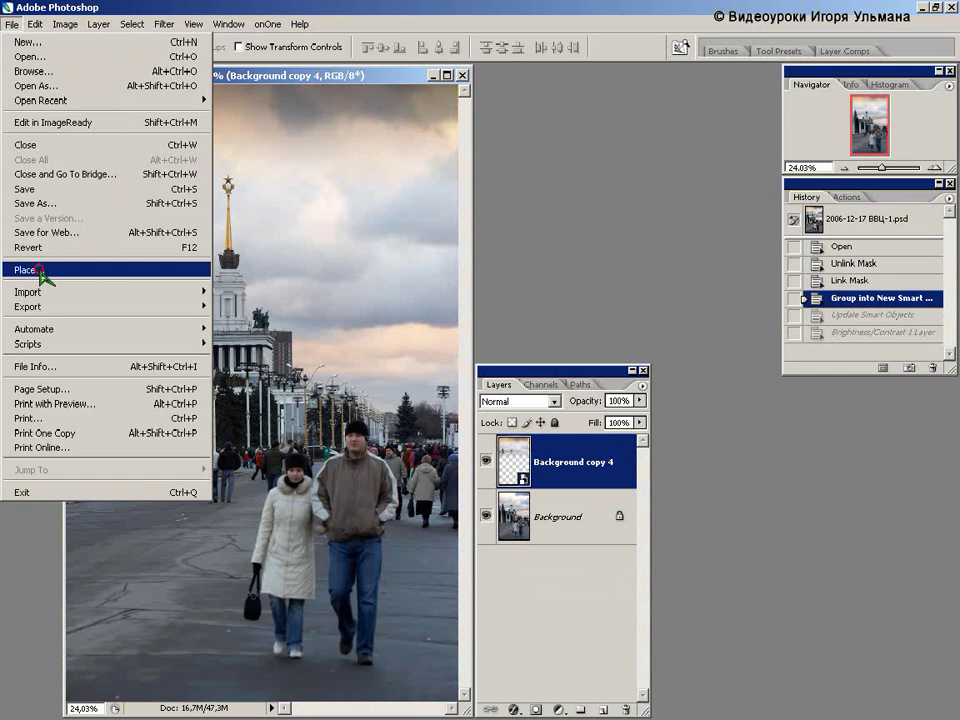
{"action": "left_click", "coordinate": [41, 271]}
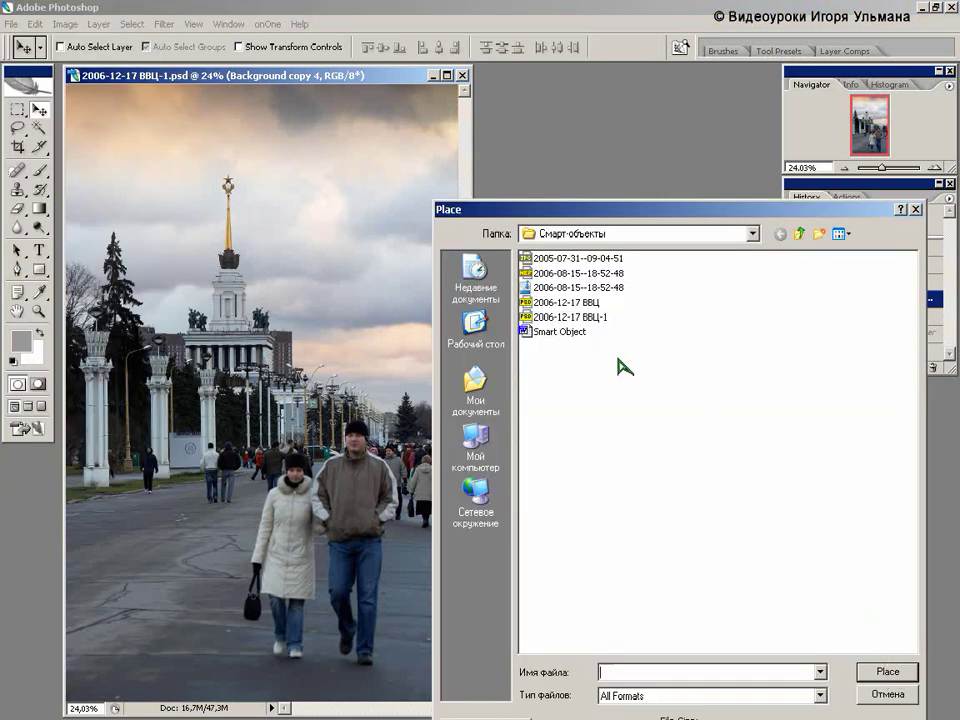
{"action": "left_click", "coordinate": [568, 274]}
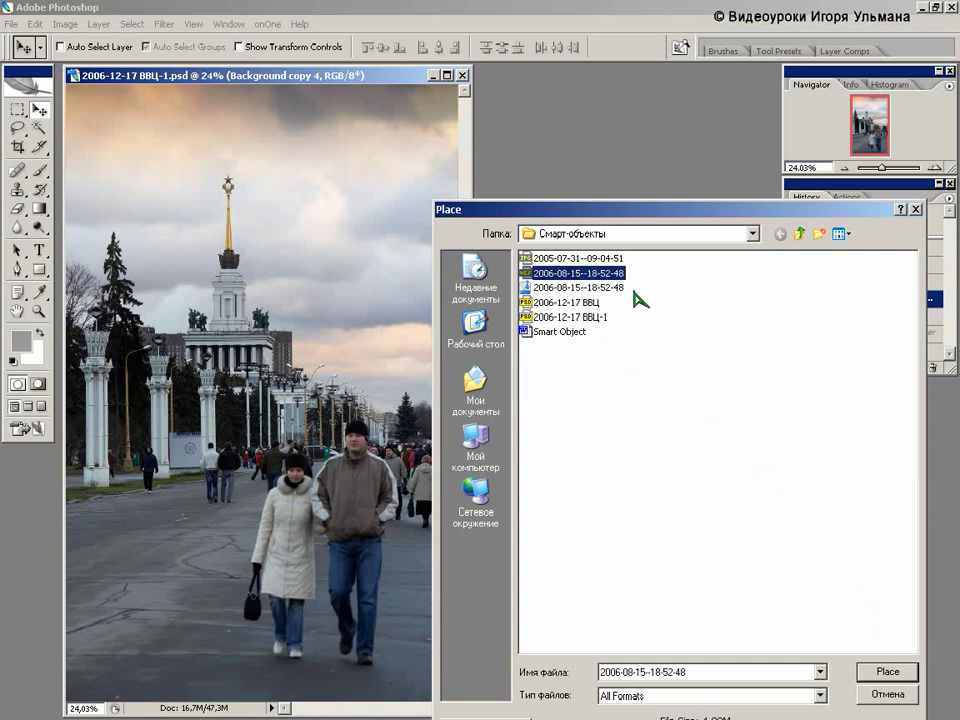
{"action": "left_click", "coordinate": [886, 678]}
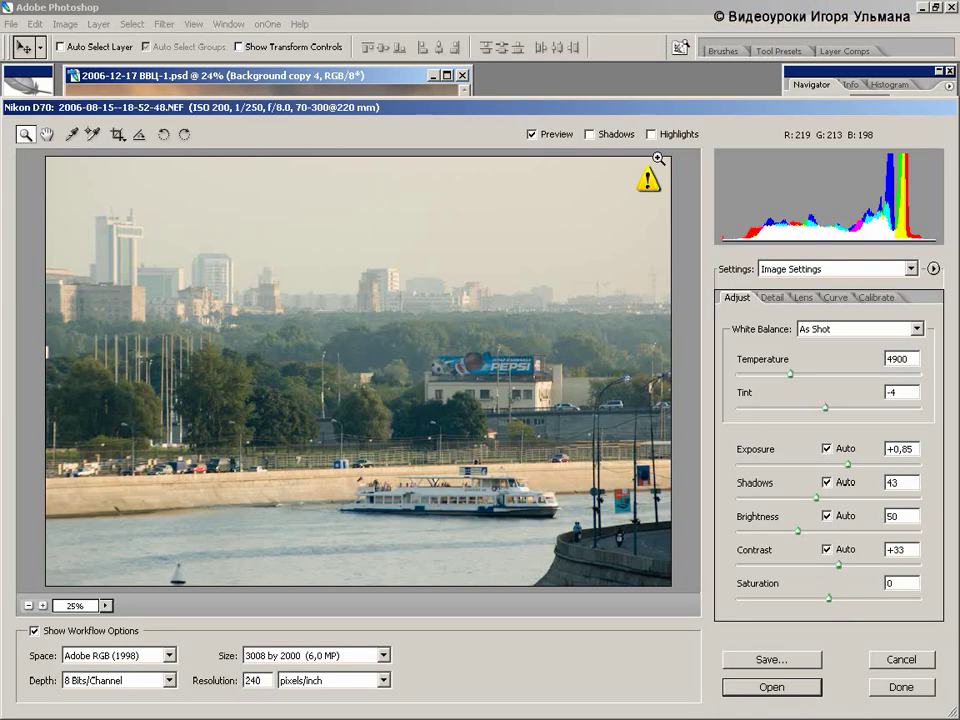
{"action": "left_click_drag", "start_coordinate": [656, 110], "coordinate": [653, 80]}
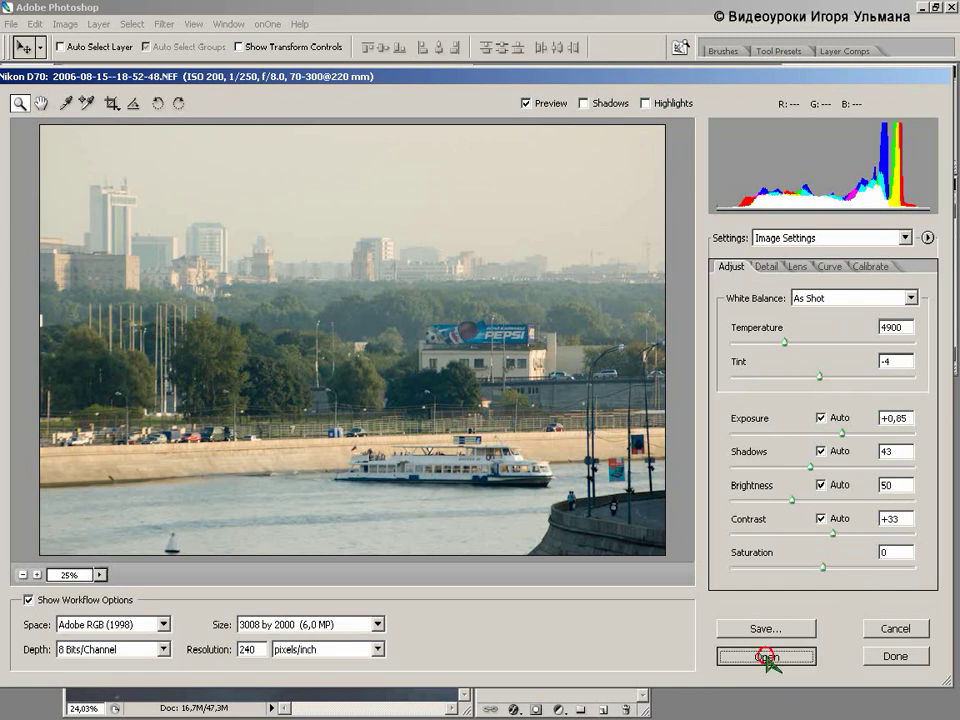
{"action": "left_click", "coordinate": [766, 656]}
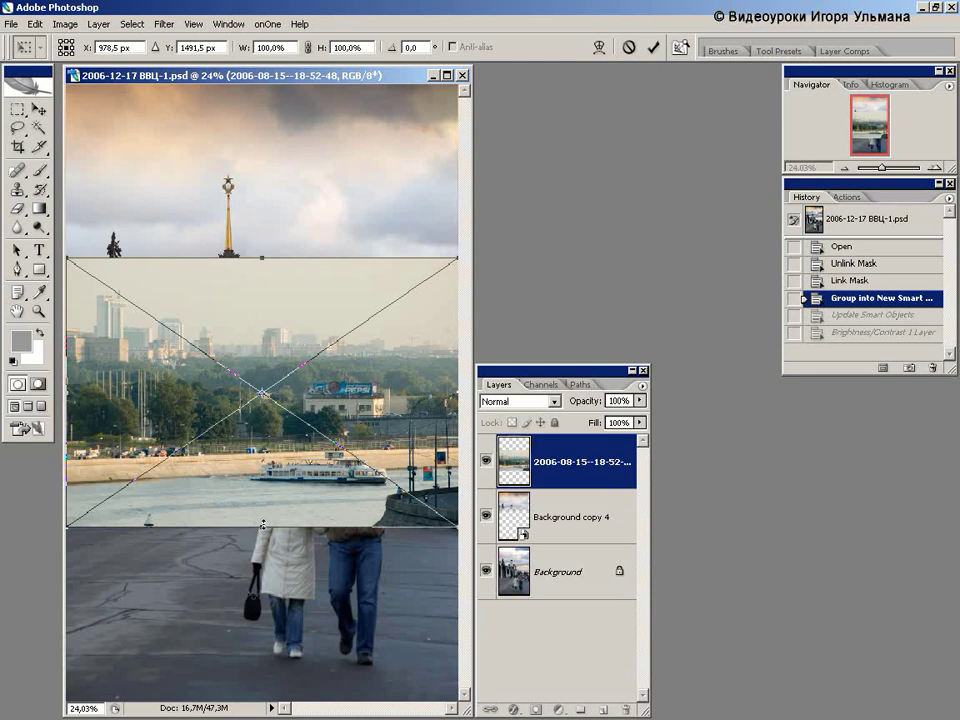
Step: Stretch the placed river photo to 99.8% width and 131.3% height, move it to the image's upper edge, and commit the placement
{"action": "left_click_drag", "start_coordinate": [261, 258], "coordinate": [260, 157]}
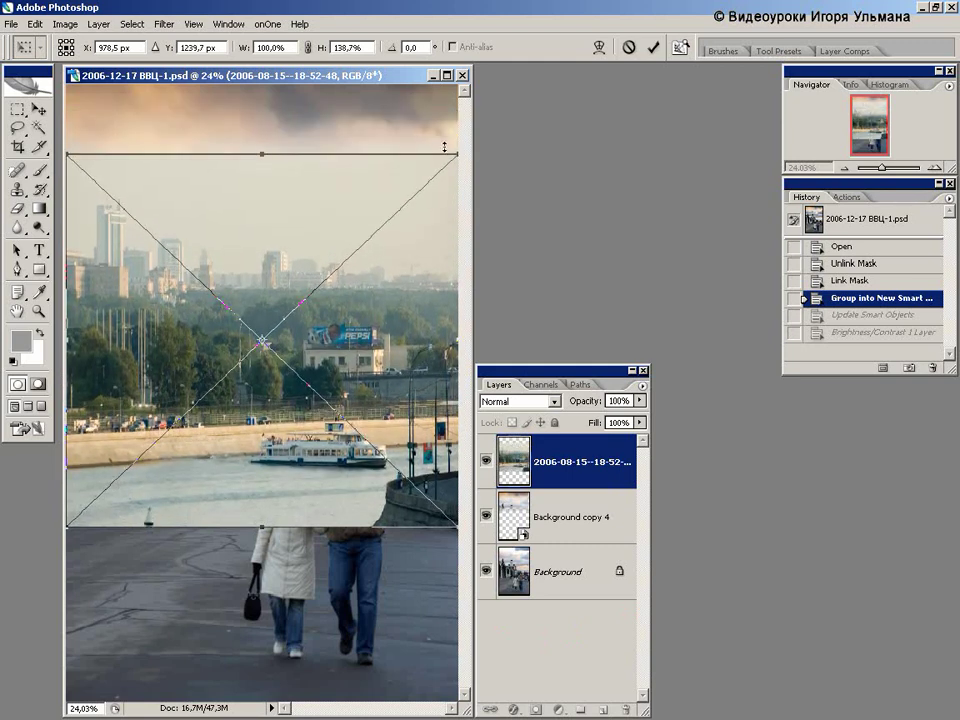
{"action": "mouse_move", "coordinate": [455, 157]}
{"action": "left_mouse_down"}
{"action": "mouse_move", "coordinate": [452, 172]}
{"action": "mouse_move", "coordinate": [367, 211]}
{"action": "mouse_move", "coordinate": [461, 170]}
{"action": "left_mouse_up"}
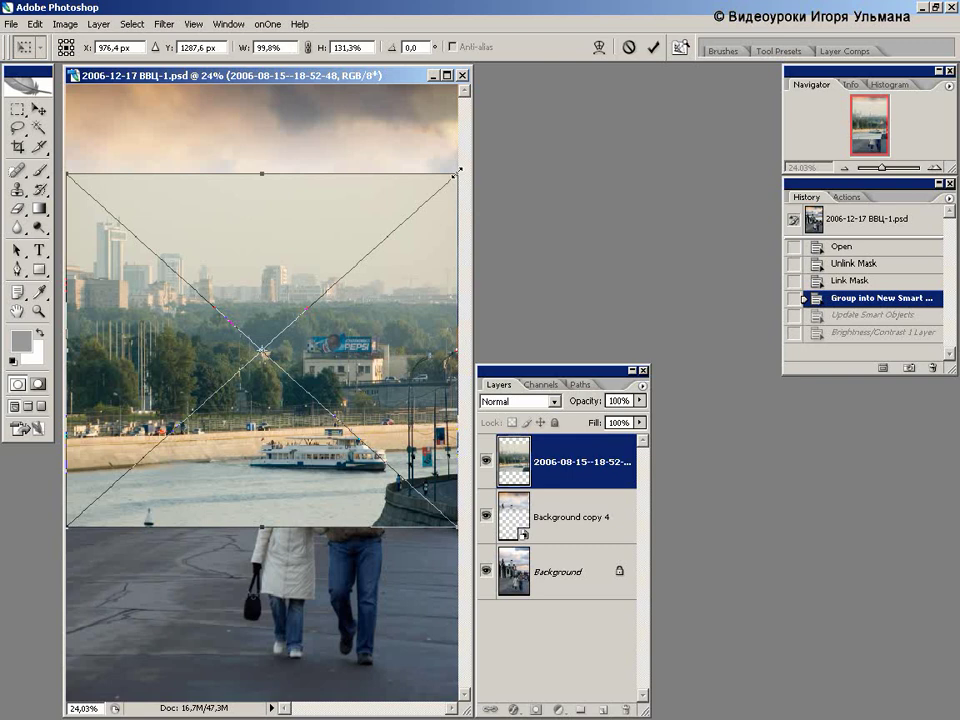
{"action": "left_click_drag", "start_coordinate": [309, 227], "coordinate": [308, 143]}
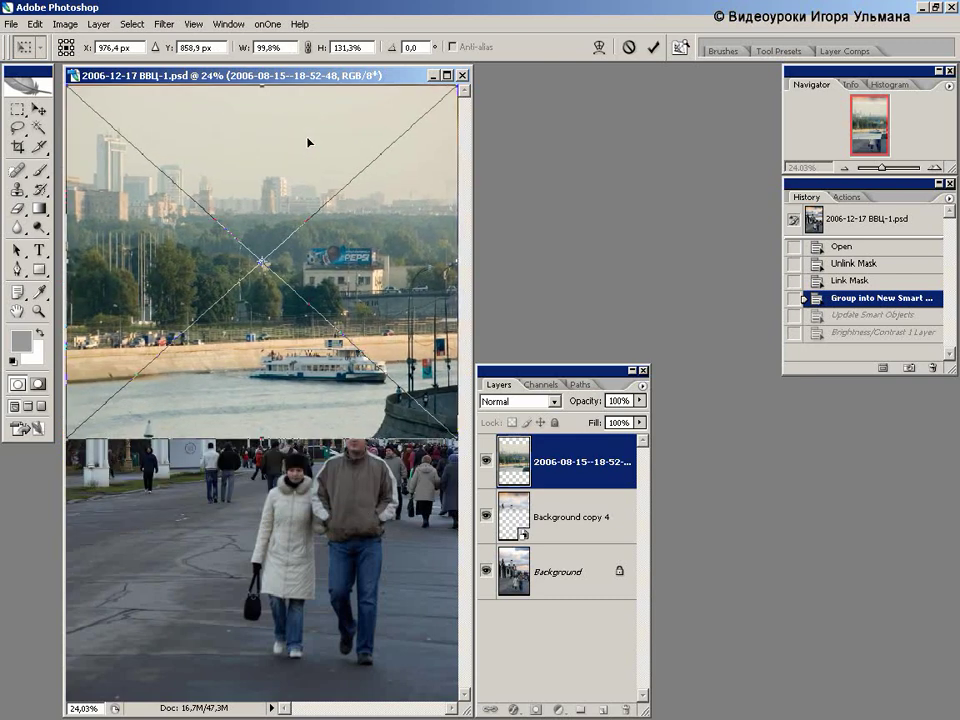
{"action": "key", "text": "Return"}
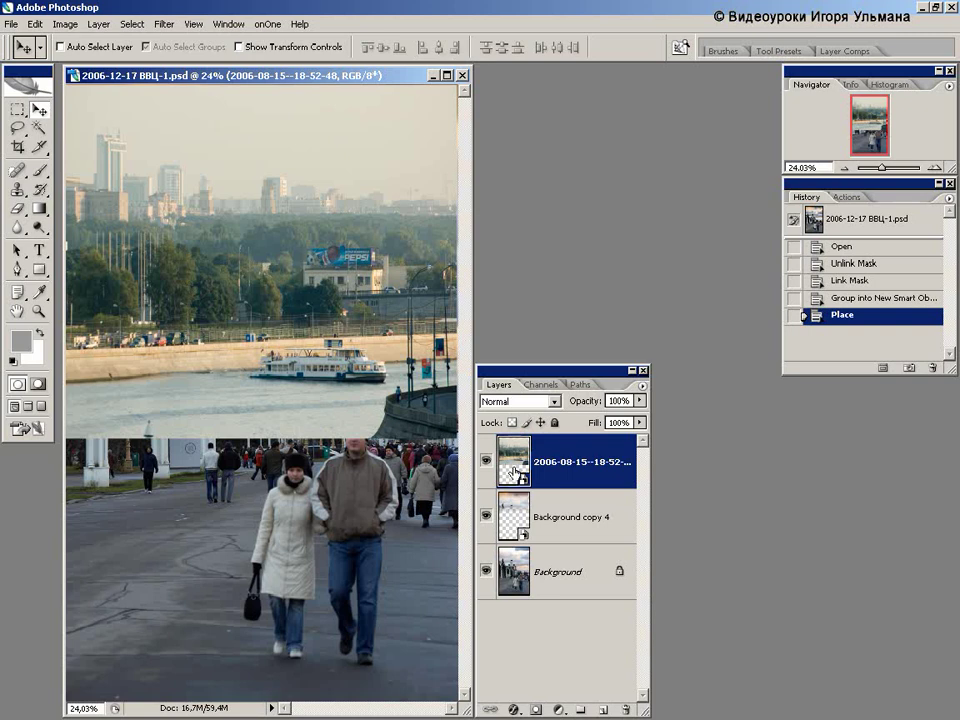
Step: Reopen the placed photo's raw settings from its smart object, set Exposure to -2.45, and apply the change
{"action": "double_click", "coordinate": [516, 462]}
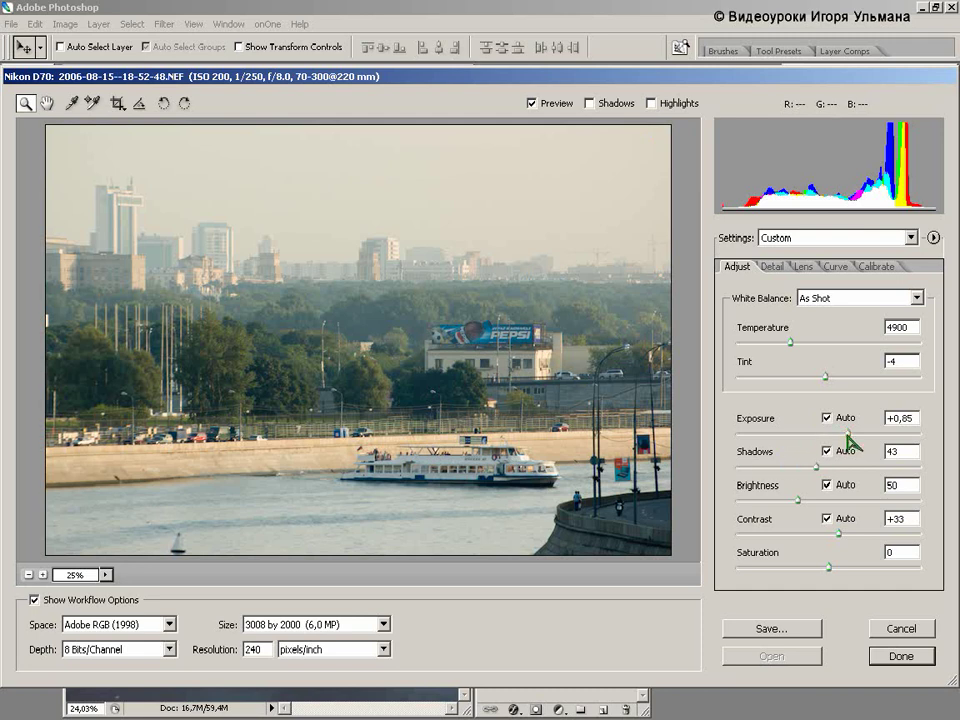
{"action": "left_click_drag", "start_coordinate": [847, 432], "coordinate": [866, 441]}
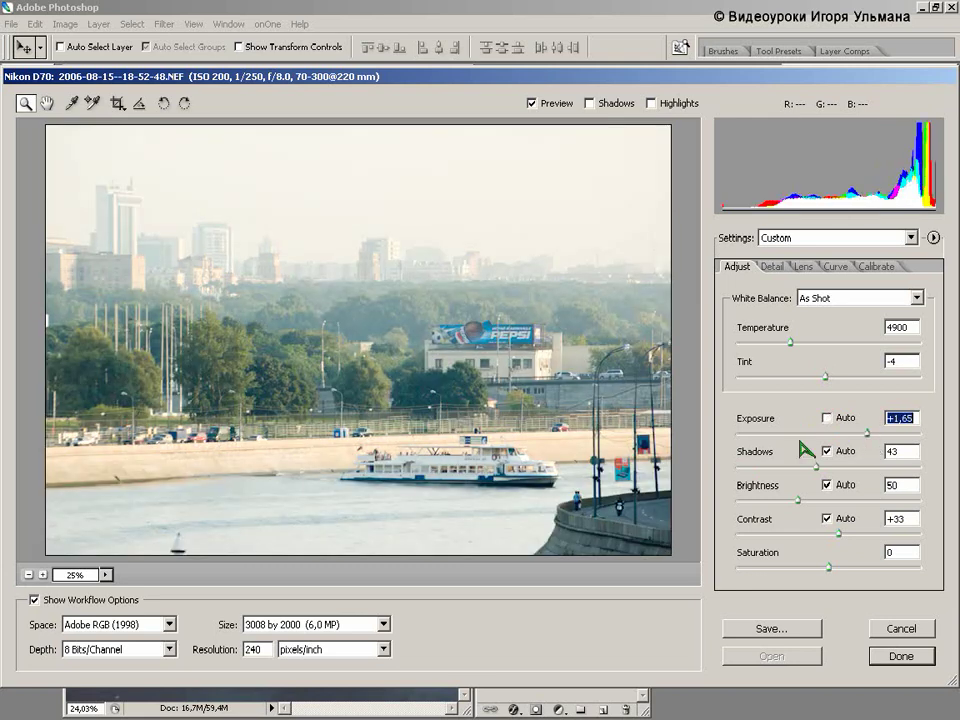
{"action": "left_click", "coordinate": [763, 438]}
{"action": "left_click_drag", "start_coordinate": [765, 447], "coordinate": [775, 447]}
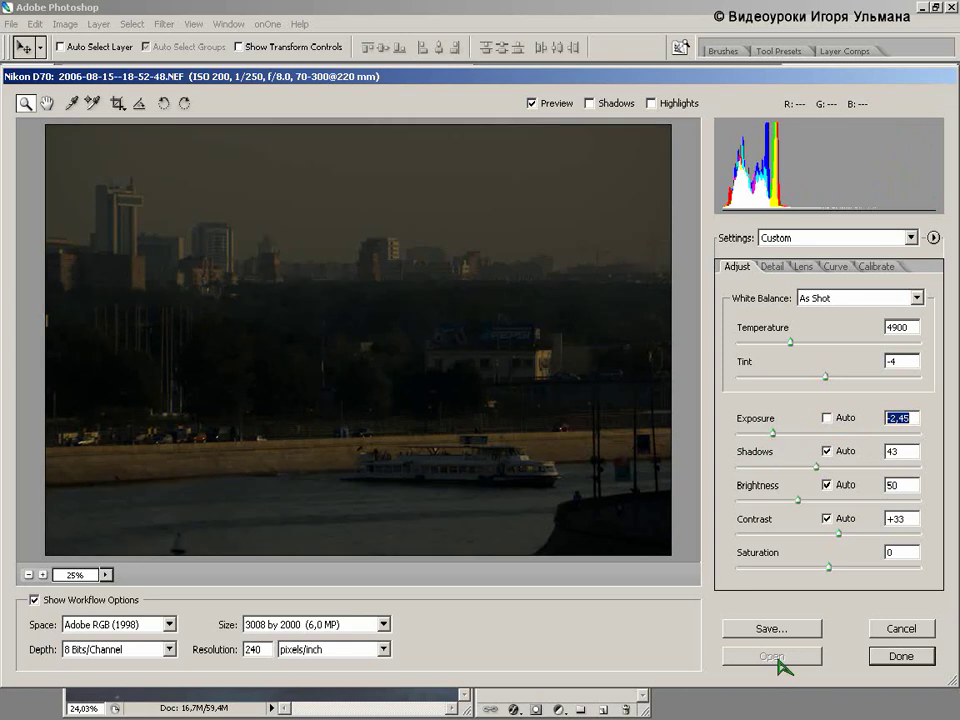
{"action": "left_click", "coordinate": [903, 658]}
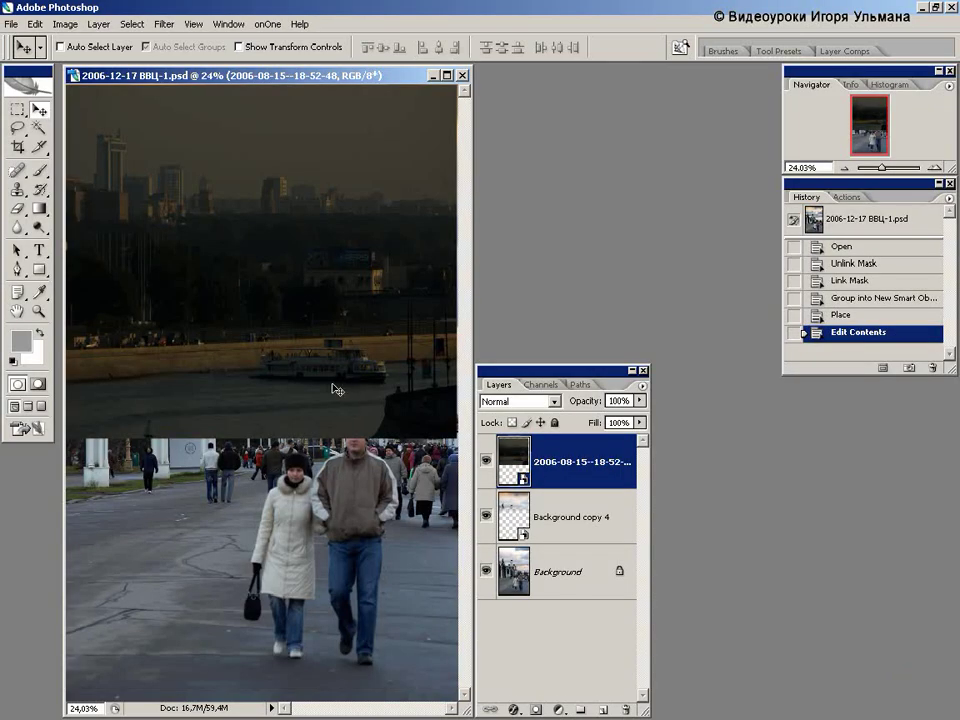
Step: Move the placed river photo layer below Background copy 4 in the layer order and look up the smart object commands
{"action": "left_click_drag", "start_coordinate": [544, 467], "coordinate": [541, 545]}
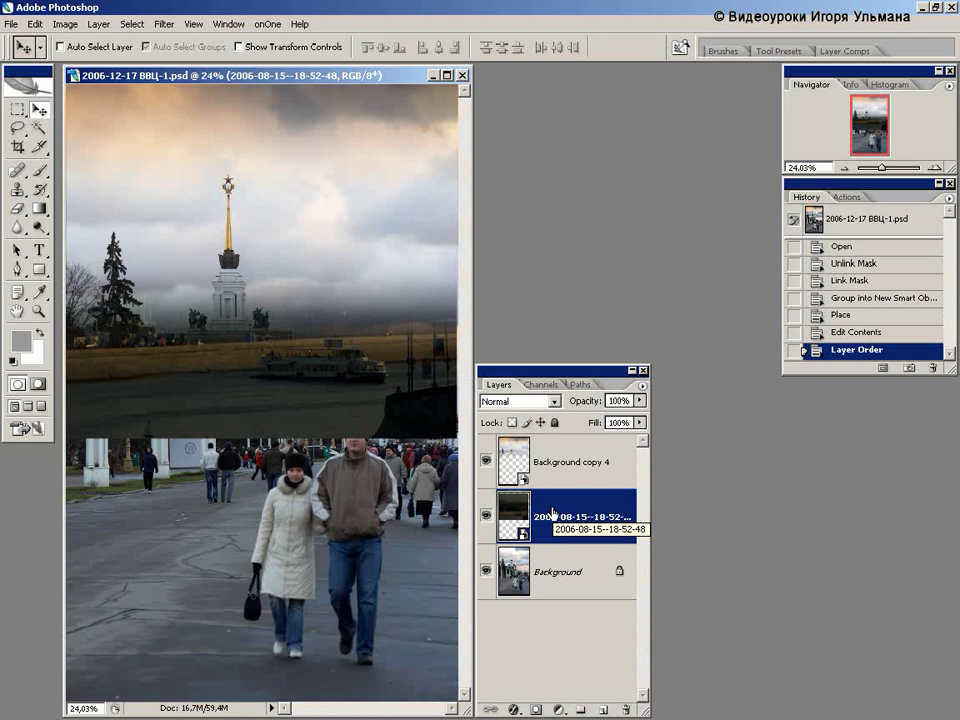
{"action": "left_click", "coordinate": [98, 24]}
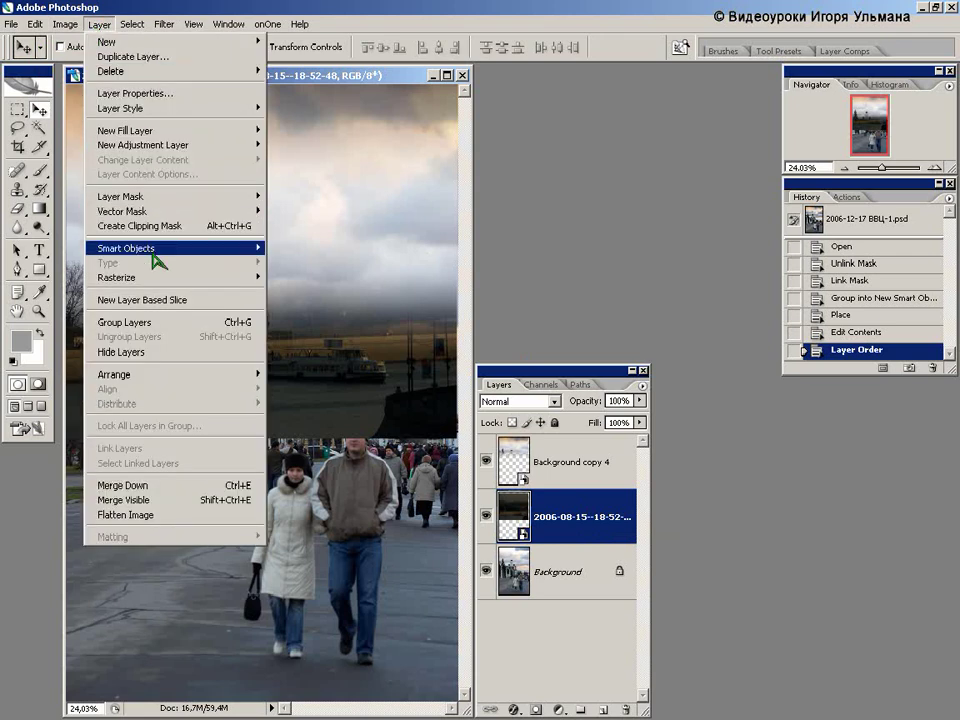
{"action": "mouse_move", "coordinate": [130, 256]}
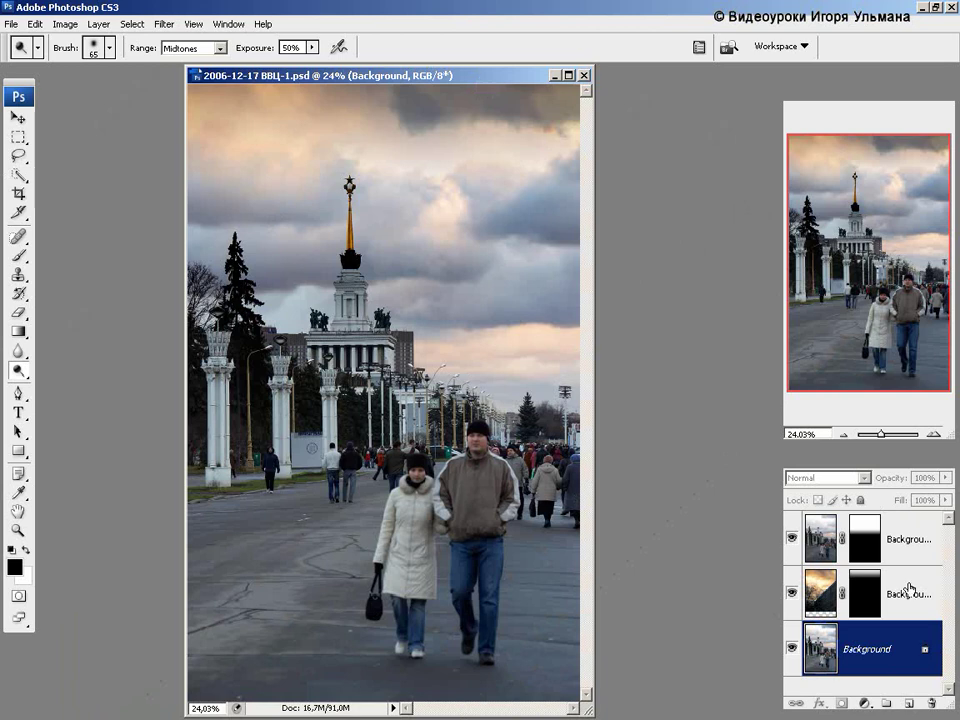
Step: In Photoshop CS3, try converting the two masked sky layers into one smart object, and undo the conversion
{"action": "left_click", "coordinate": [909, 588]}
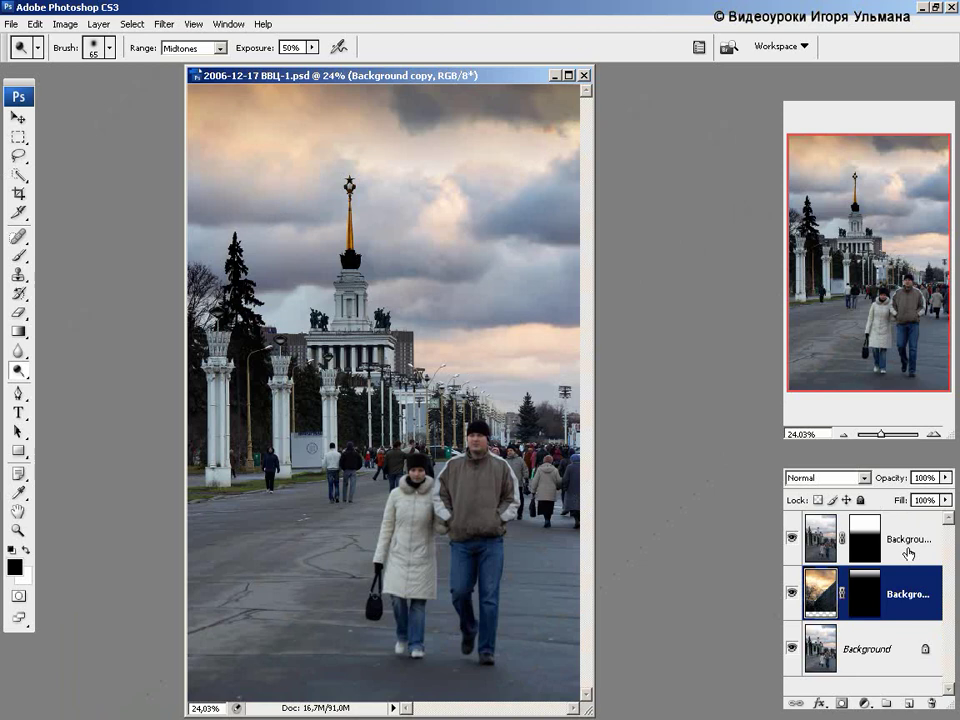
{"action": "left_click", "coordinate": [908, 552], "text": "shift"}
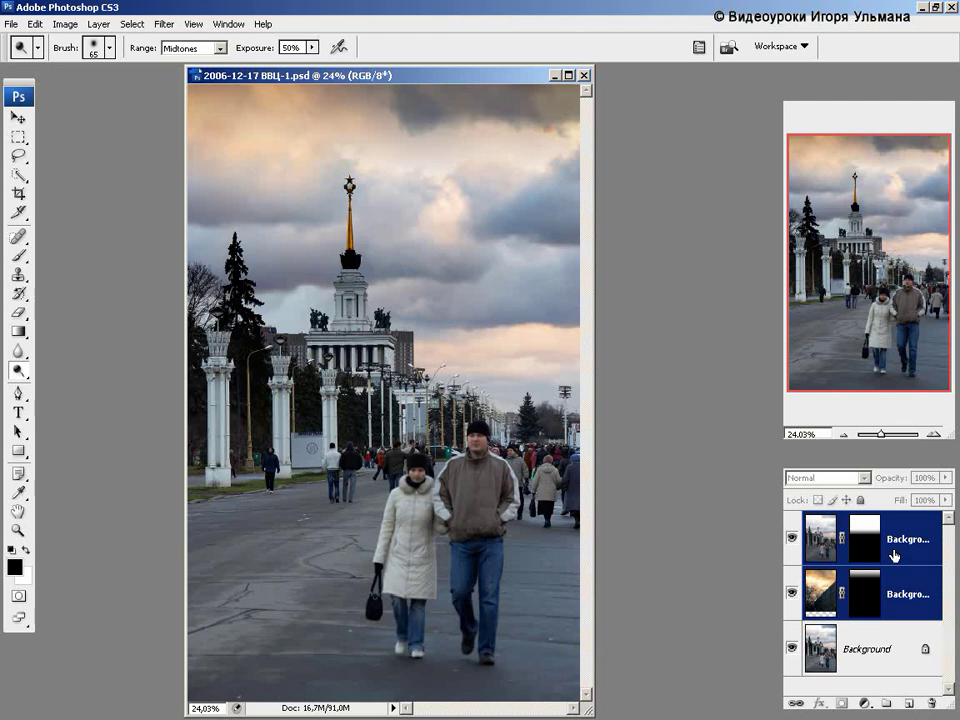
{"action": "right_click", "coordinate": [894, 553]}
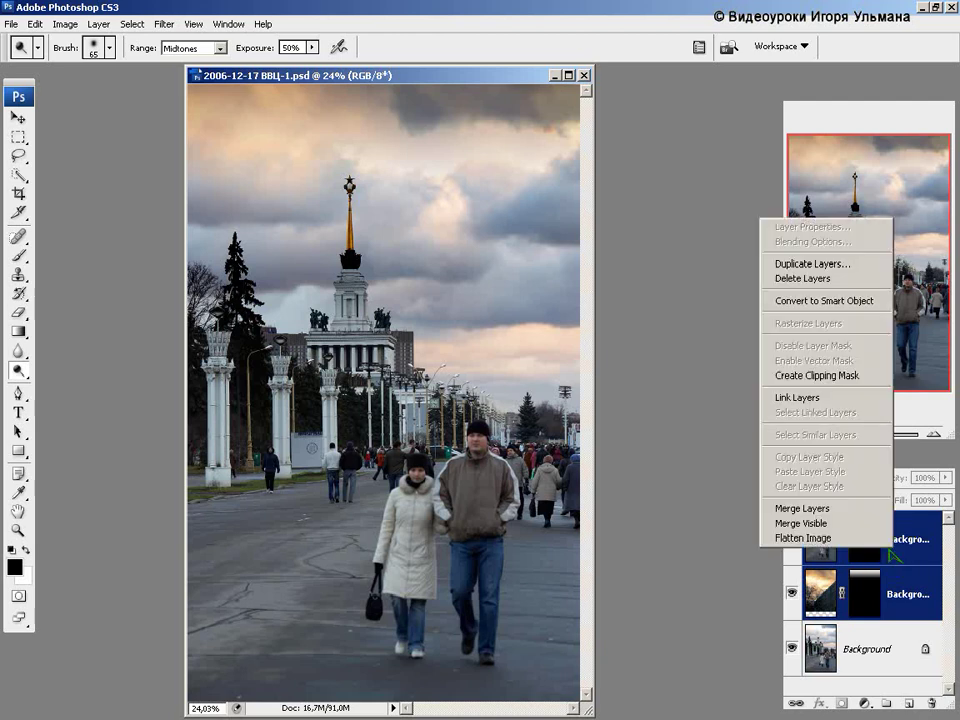
{"action": "left_click", "coordinate": [838, 301]}
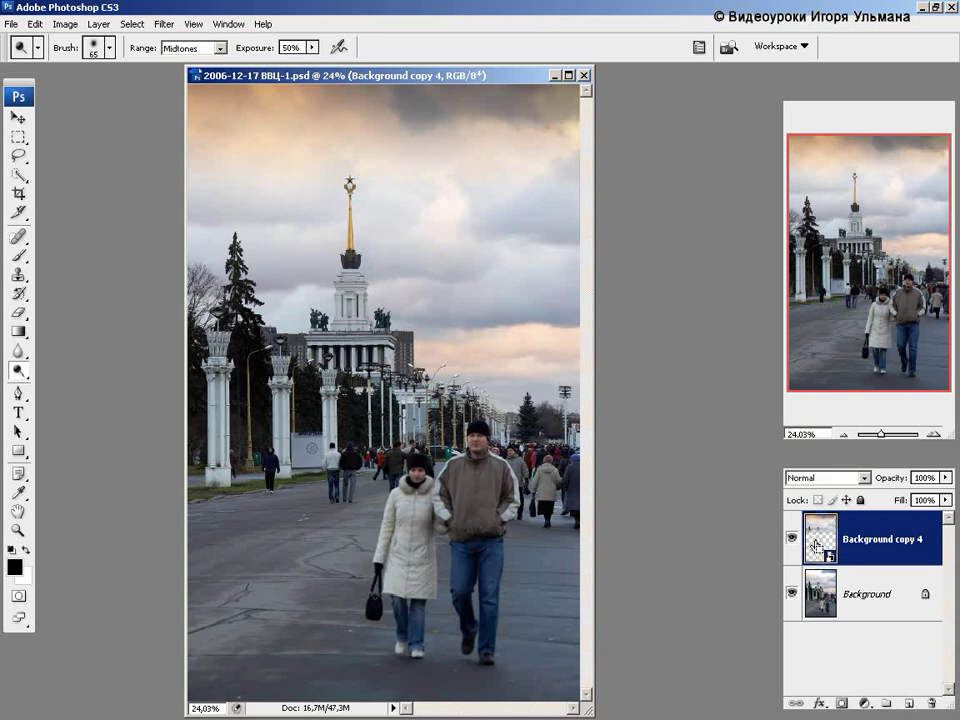
{"action": "key", "text": "ctrl+z"}
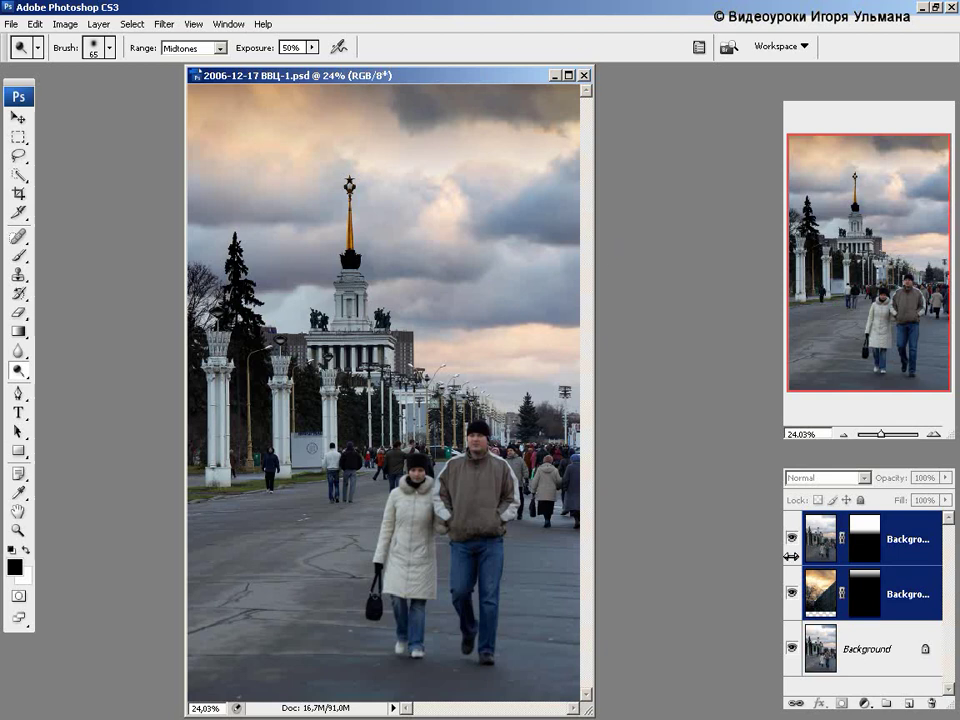
Step: Convert the two masked layers above Background into one smart object and set its blending mode to Multiply
{"action": "left_click", "coordinate": [820, 535]}
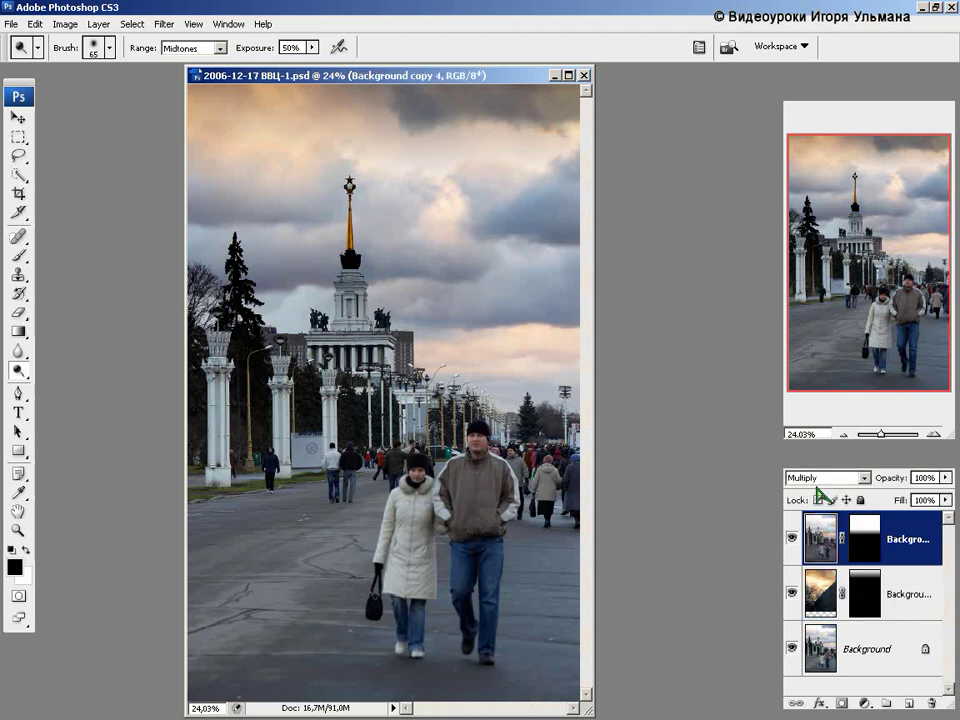
{"action": "left_click", "coordinate": [908, 592], "text": "shift"}
{"action": "right_click", "coordinate": [906, 590]}
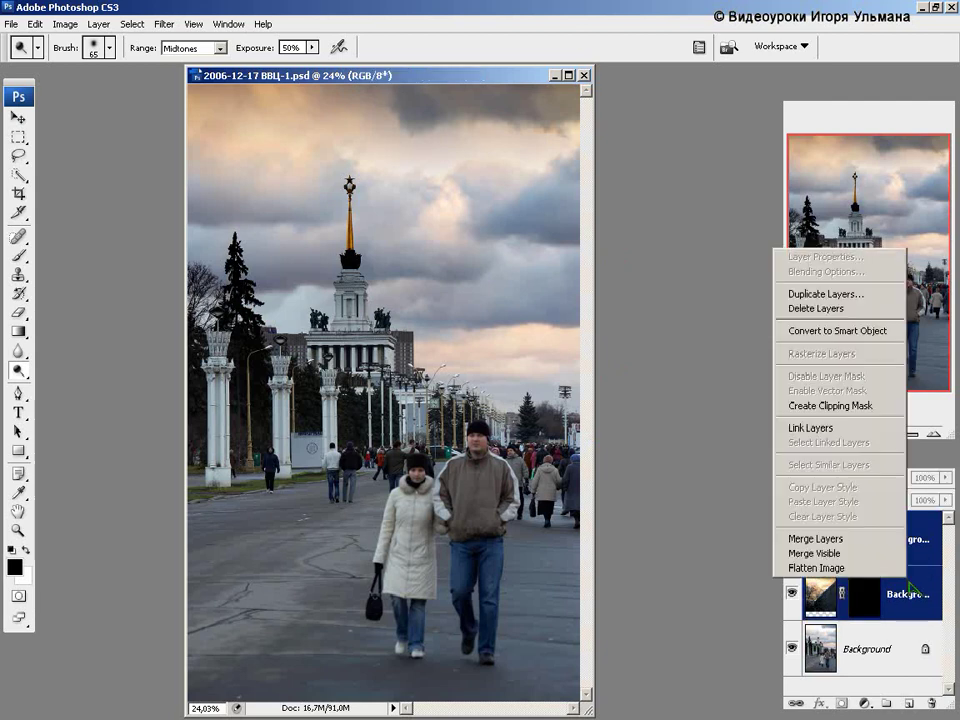
{"action": "left_click", "coordinate": [824, 331]}
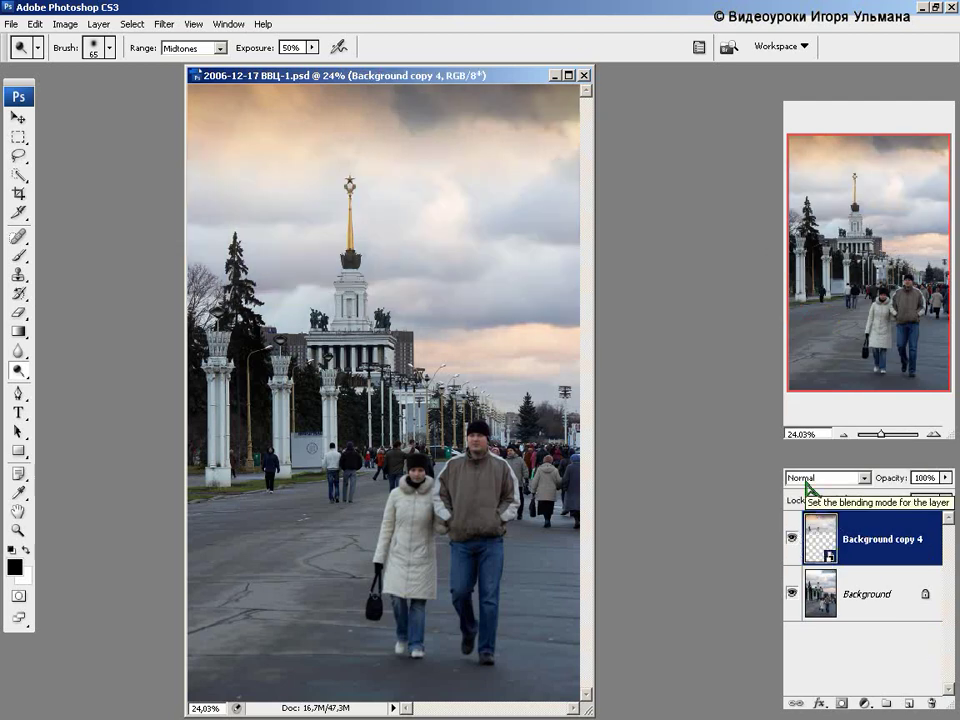
{"action": "left_click", "coordinate": [865, 479]}
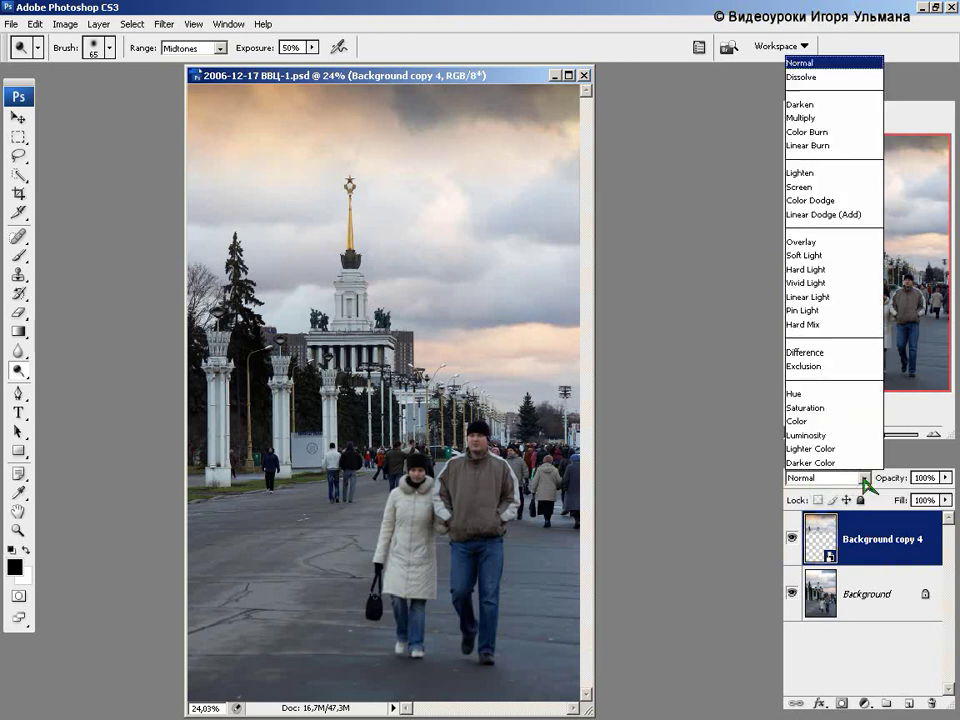
{"action": "left_click", "coordinate": [822, 118]}
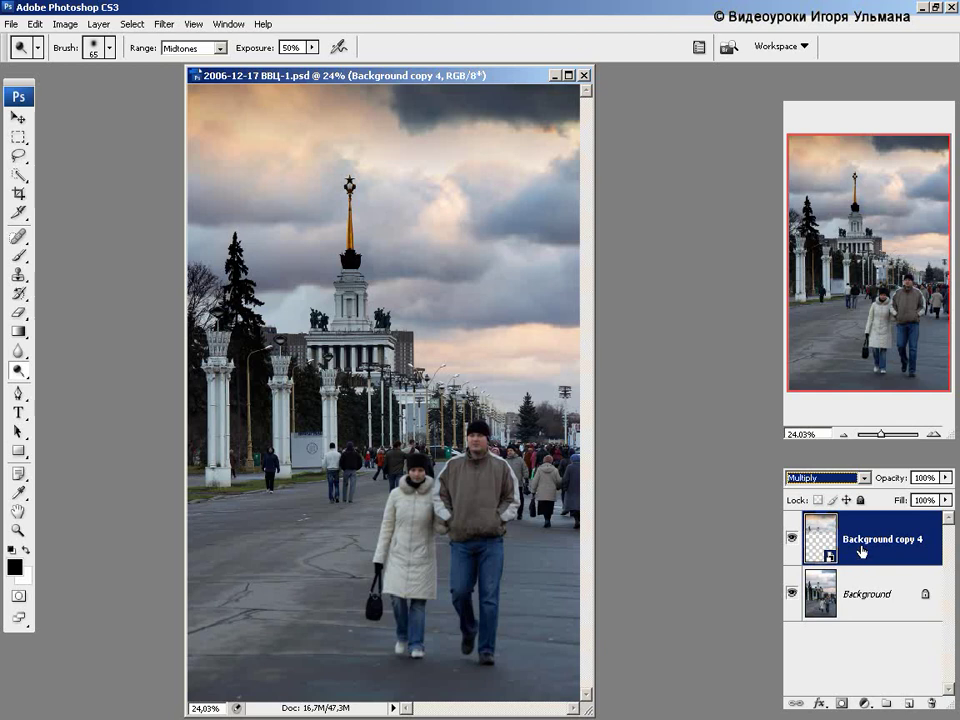
Step: Apply a Crystallize smart filter with cell size 51 to the Background copy 4 smart object, and toggle its visibility off and on
{"action": "left_click", "coordinate": [164, 25]}
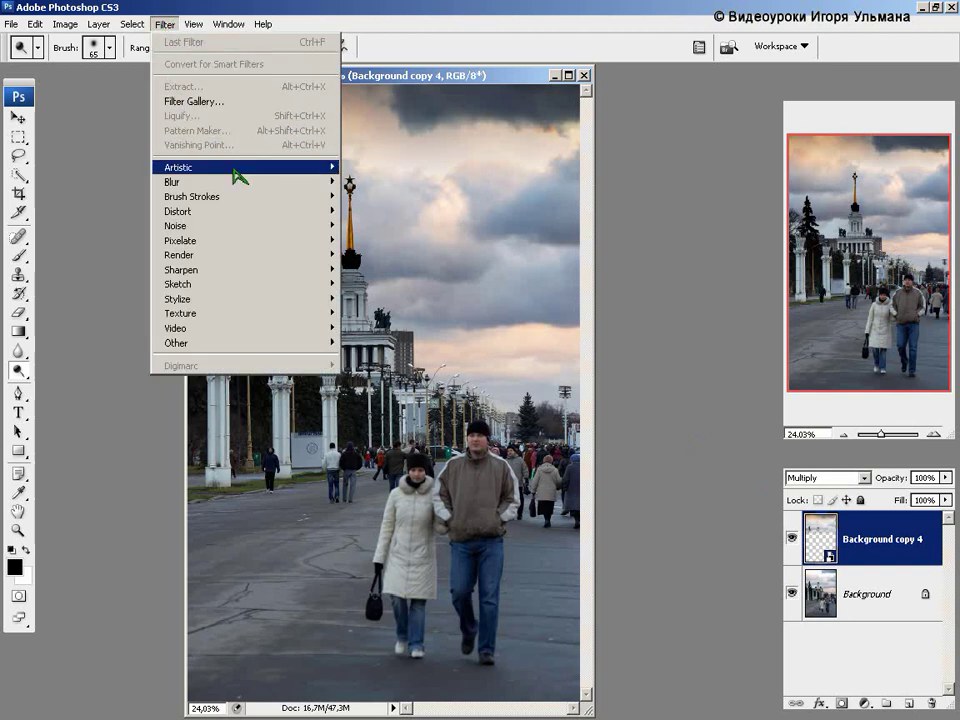
{"action": "mouse_move", "coordinate": [233, 241]}
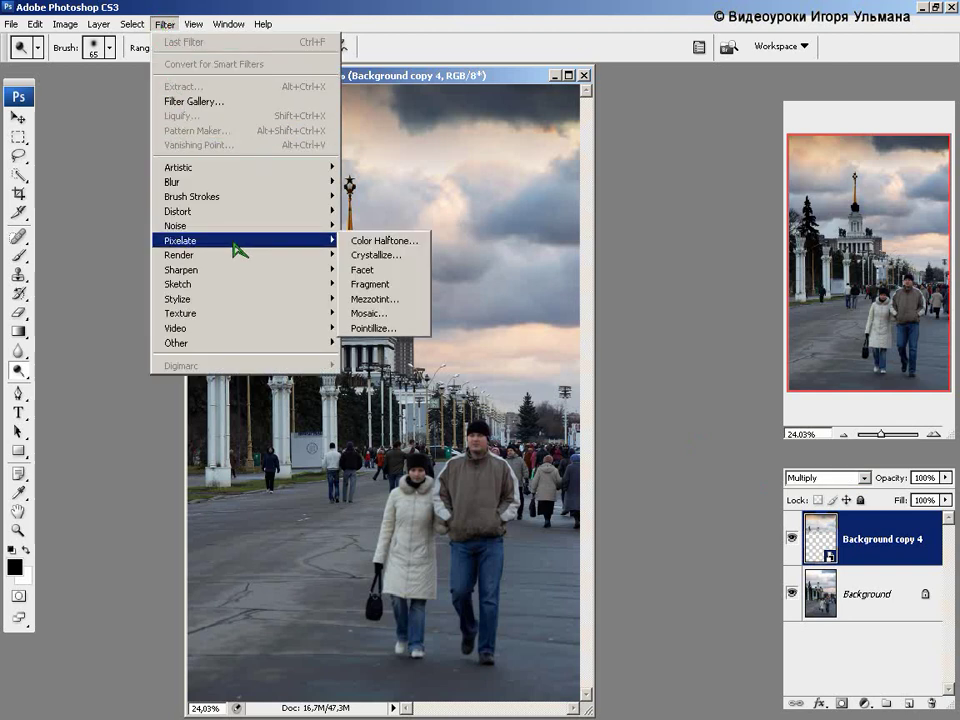
{"action": "left_click", "coordinate": [400, 256]}
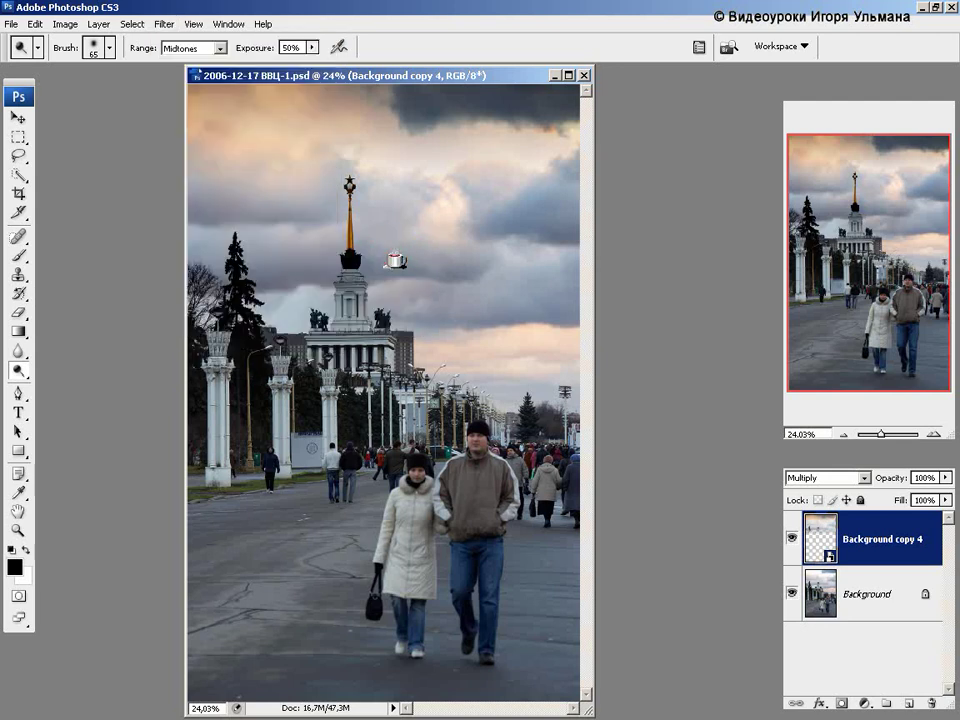
{"action": "left_click_drag", "start_coordinate": [435, 229], "coordinate": [476, 294]}
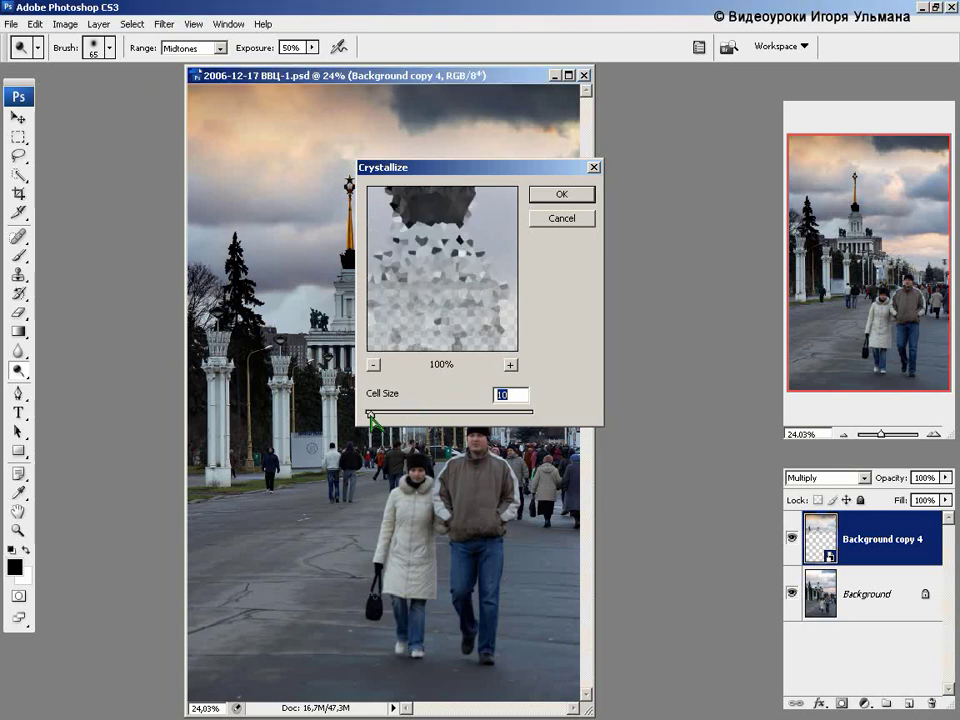
{"action": "left_click_drag", "start_coordinate": [370, 417], "coordinate": [397, 405]}
{"action": "left_click_drag", "start_coordinate": [399, 253], "coordinate": [441, 253]}
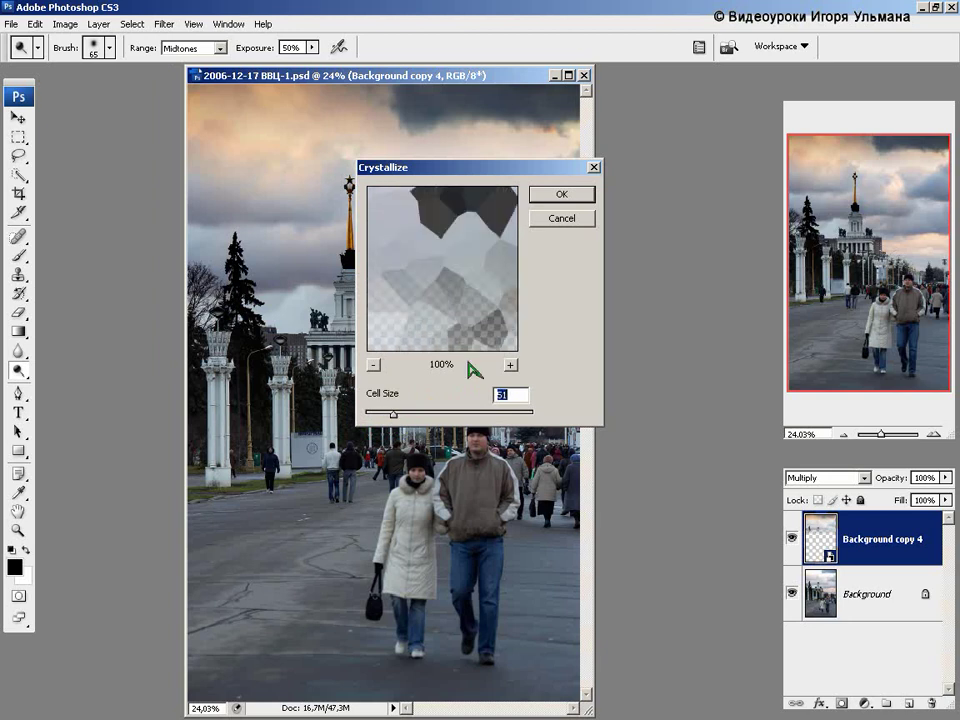
{"action": "left_click", "coordinate": [562, 196]}
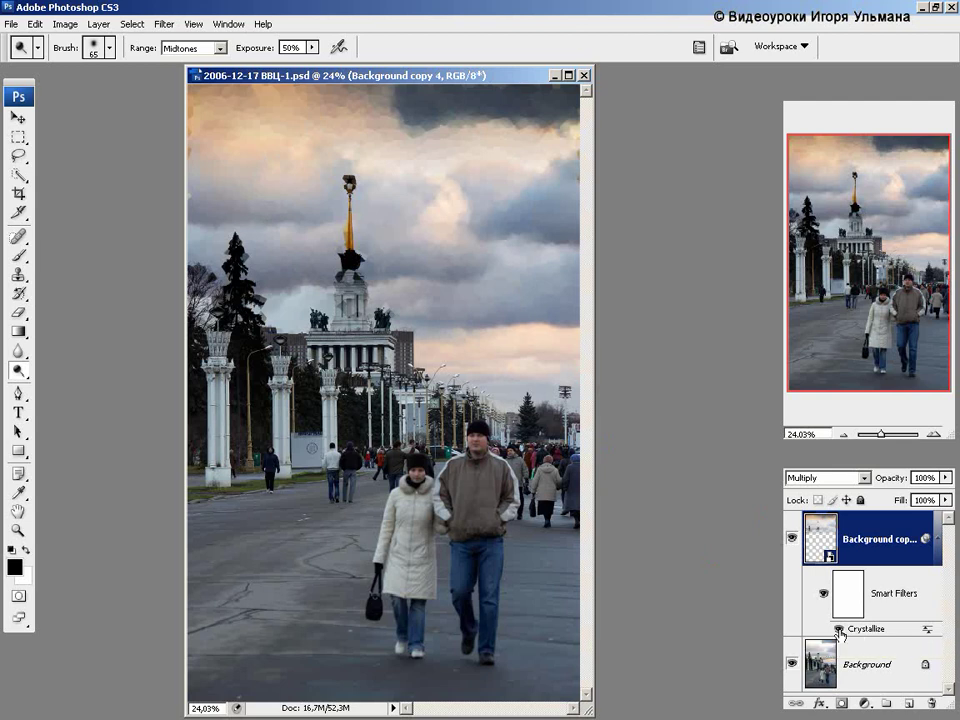
{"action": "left_click", "coordinate": [838, 629]}
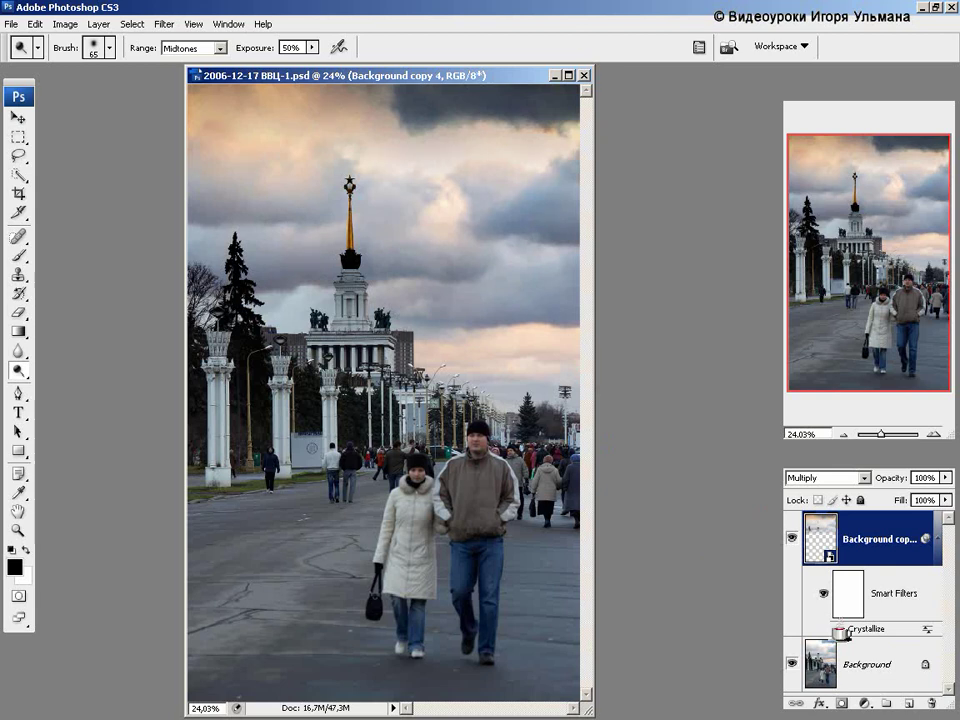
{"action": "left_click", "coordinate": [838, 629]}
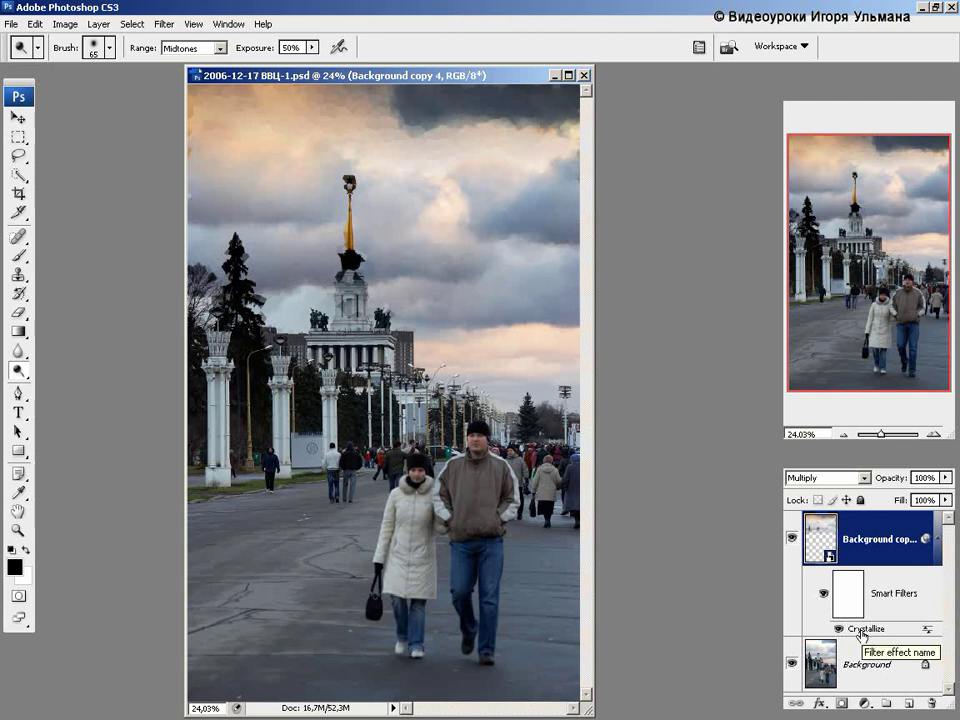
Step: Reopen the Crystallize smart filter on Background copy 4 and set its cell size to 24
{"action": "left_click_drag", "start_coordinate": [862, 636], "coordinate": [860, 628]}
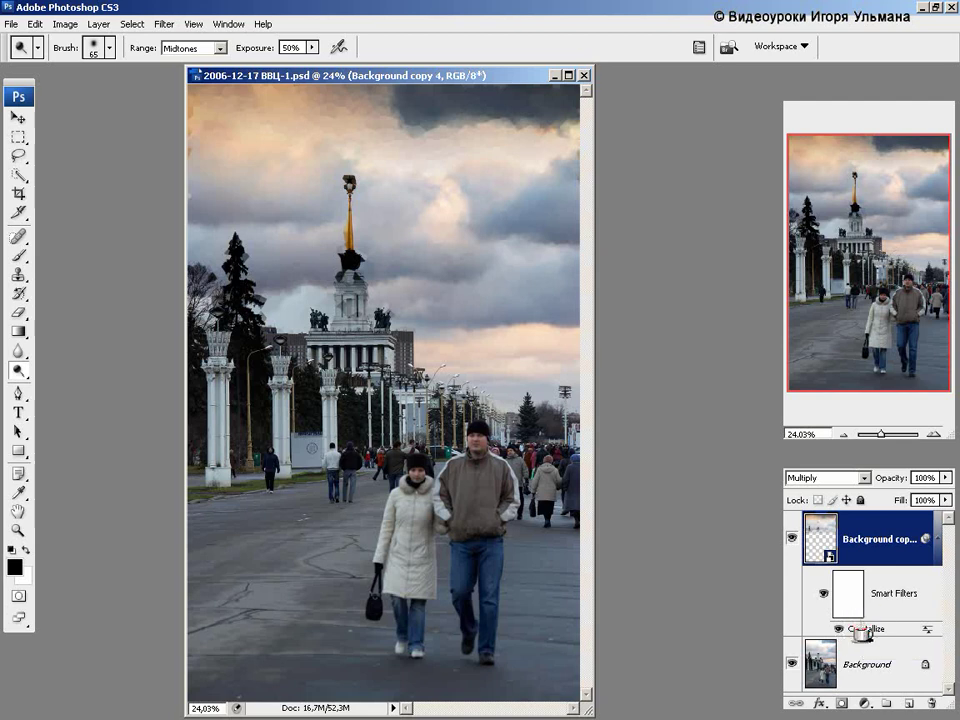
{"action": "double_click", "coordinate": [860, 630]}
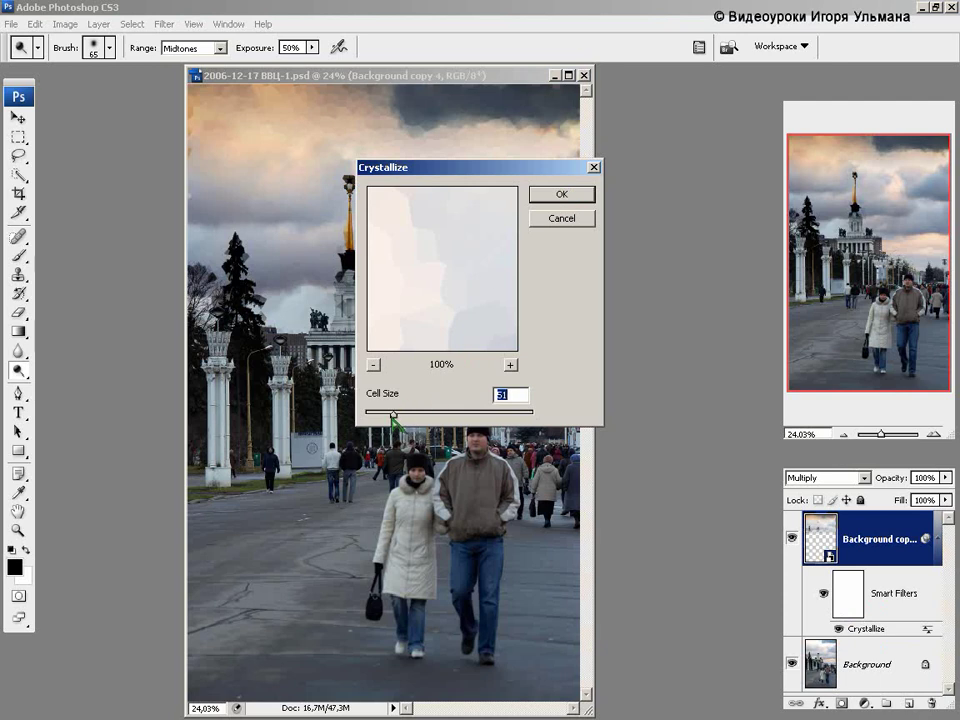
{"action": "left_click_drag", "start_coordinate": [398, 418], "coordinate": [385, 418]}
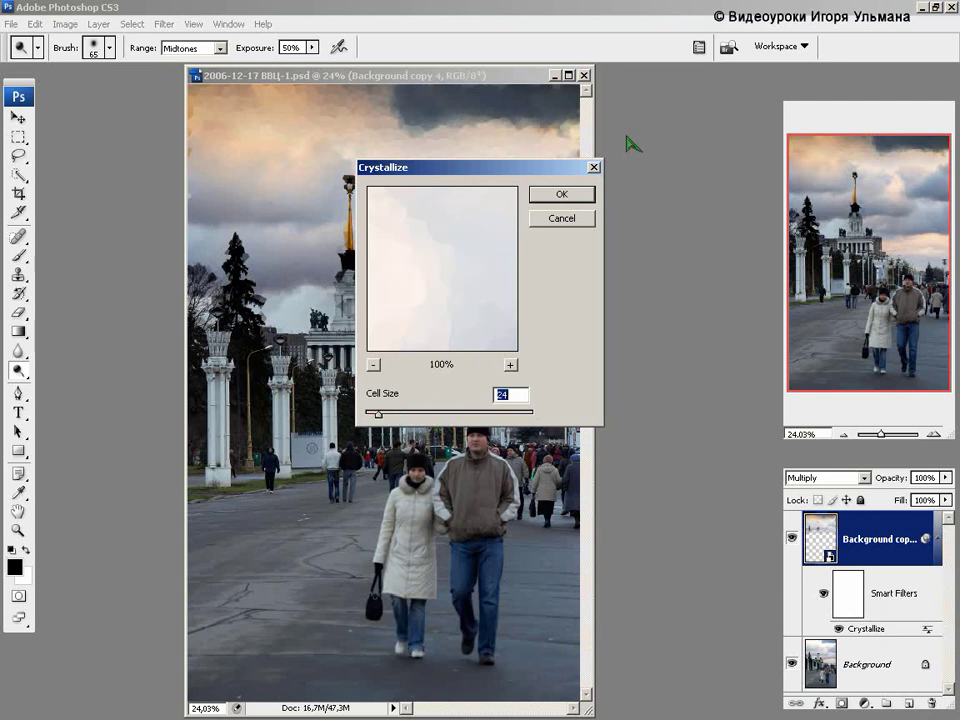
{"action": "left_click", "coordinate": [562, 194]}
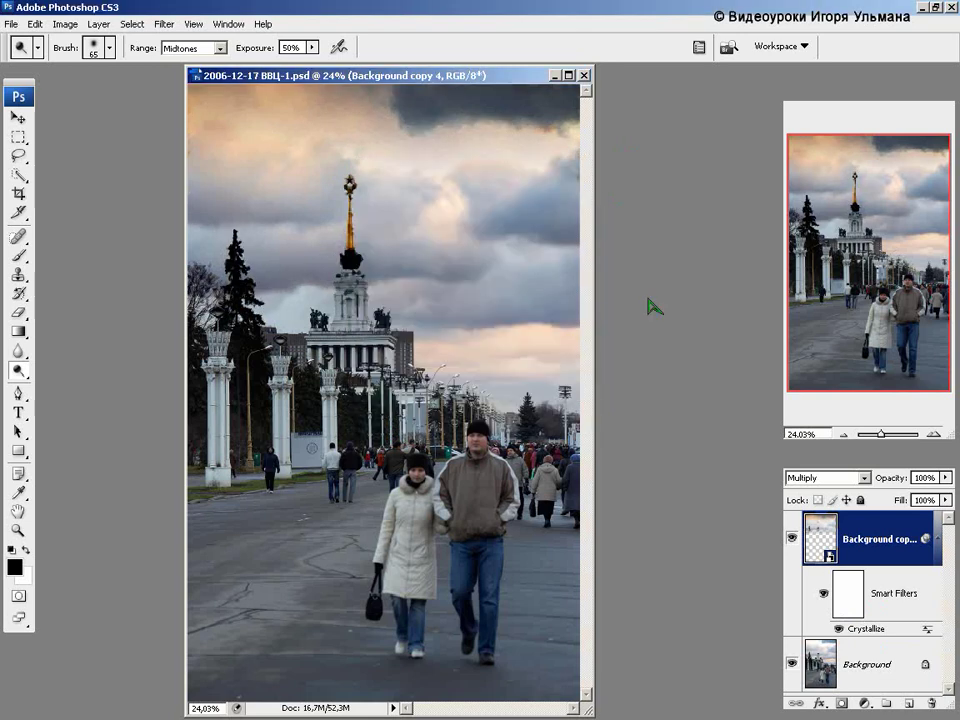
Step: Add a Gaussian Blur smart filter with a radius of 5.7 pixels to the Background copy 4 smart object
{"action": "left_click", "coordinate": [165, 23]}
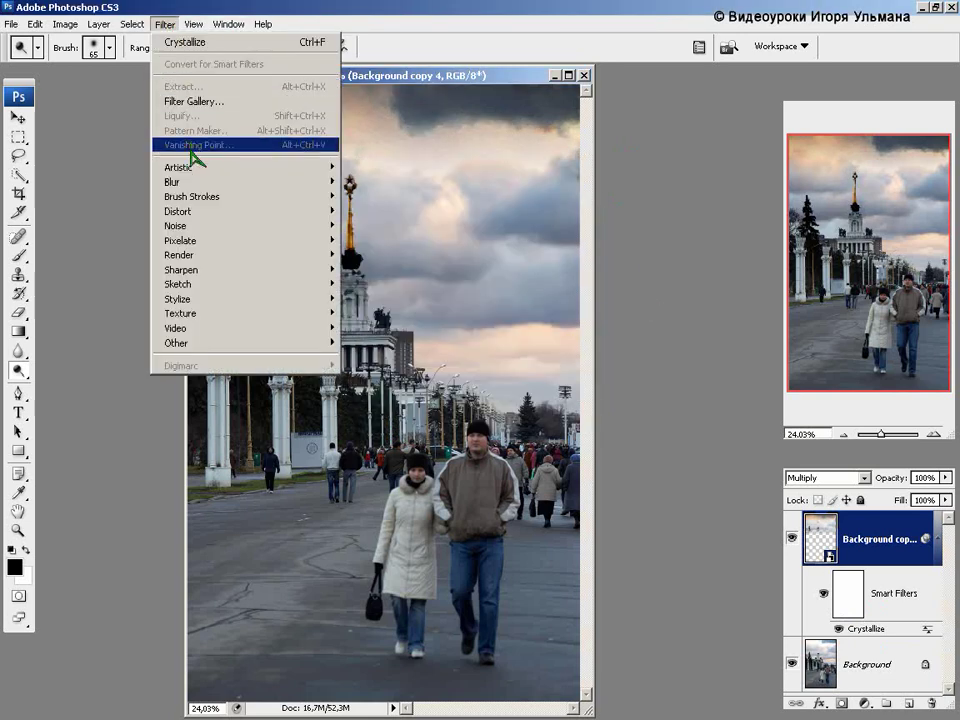
{"action": "mouse_move", "coordinate": [198, 185]}
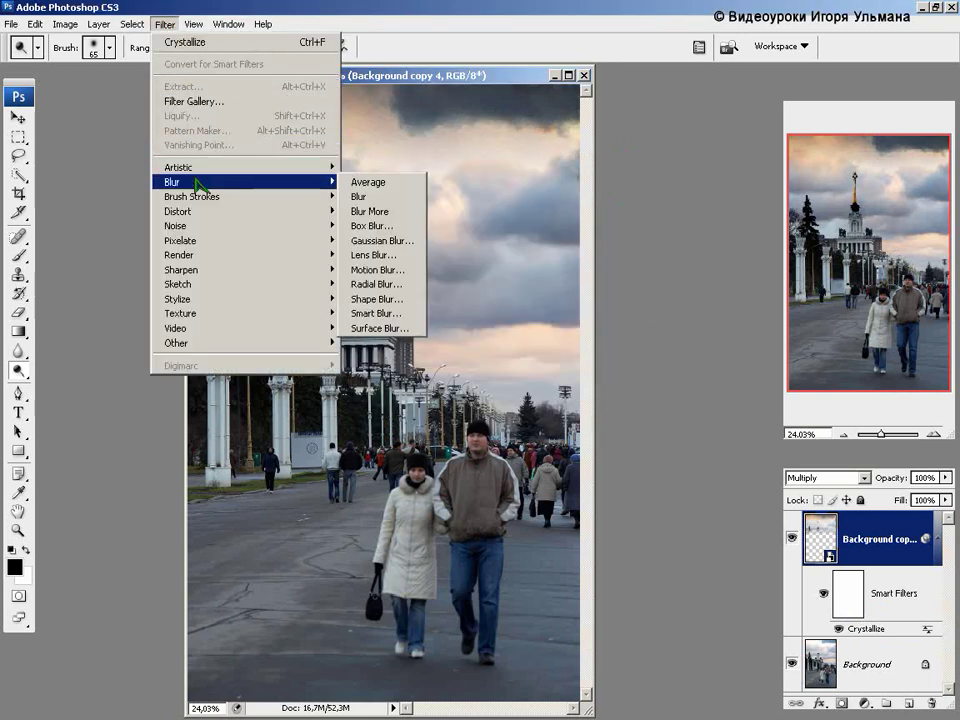
{"action": "left_click", "coordinate": [380, 241]}
{"action": "left_click_drag", "start_coordinate": [861, 373], "coordinate": [431, 202]}
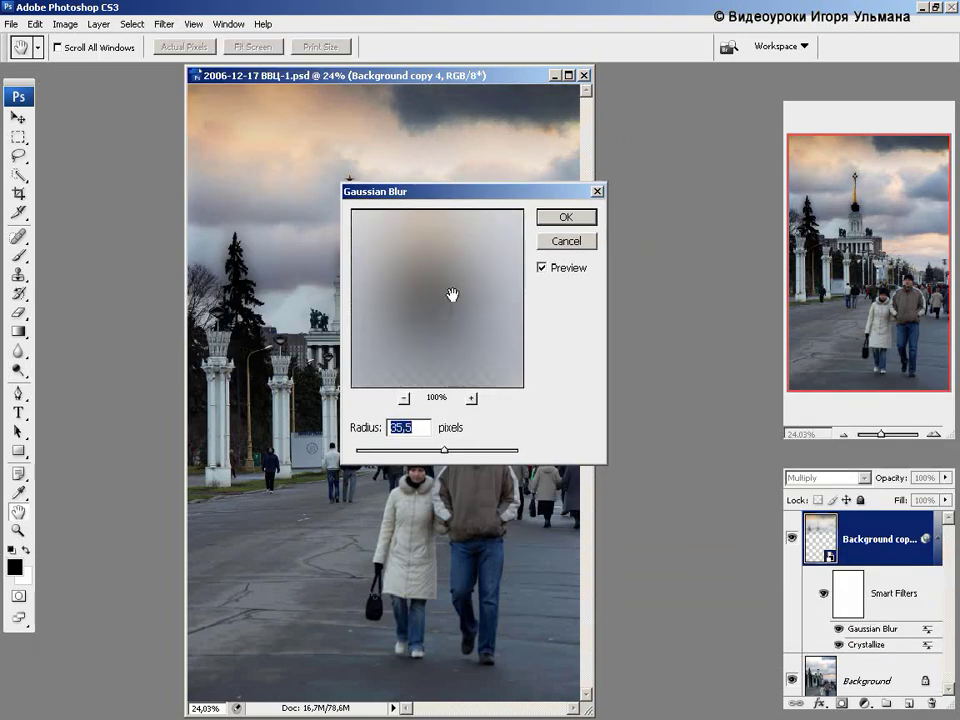
{"action": "left_click_drag", "start_coordinate": [444, 450], "coordinate": [403, 451]}
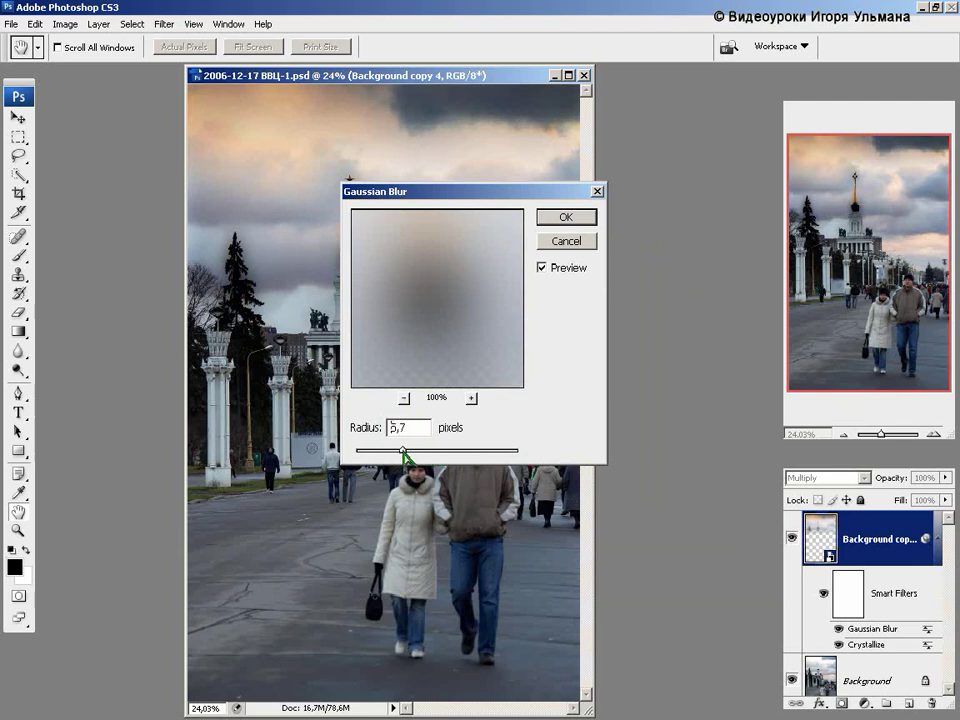
{"action": "left_click", "coordinate": [565, 217]}
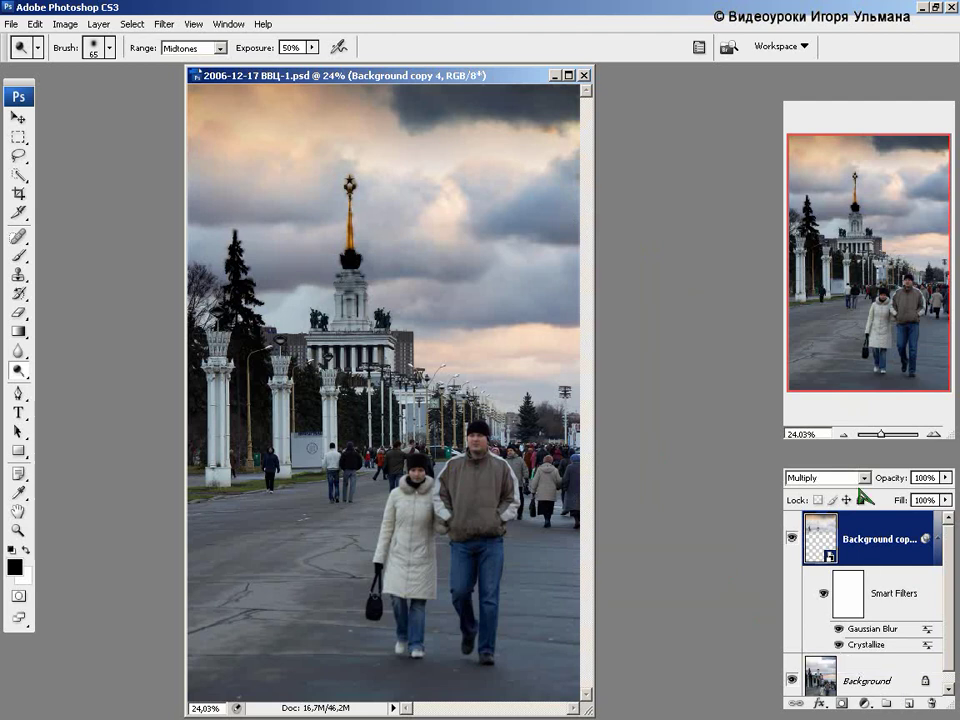
Step: Convert the locked Background into a regular layer, accepting the default name and settings
{"action": "scroll", "coordinate": [945, 625], "scroll_direction": "down", "scroll_amount": 1}
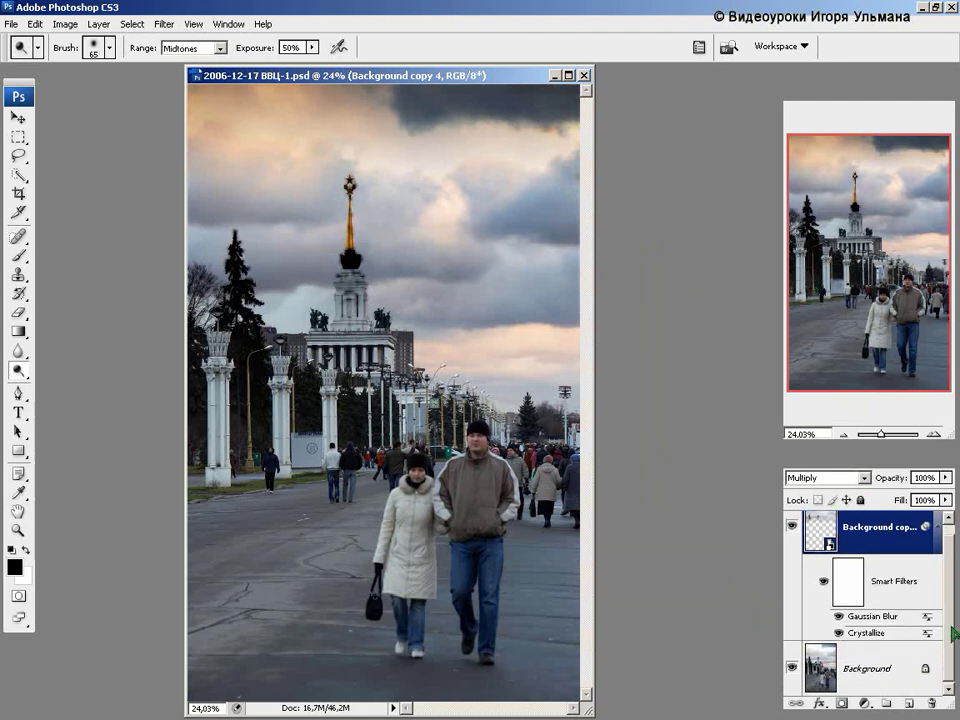
{"action": "right_click", "coordinate": [864, 677]}
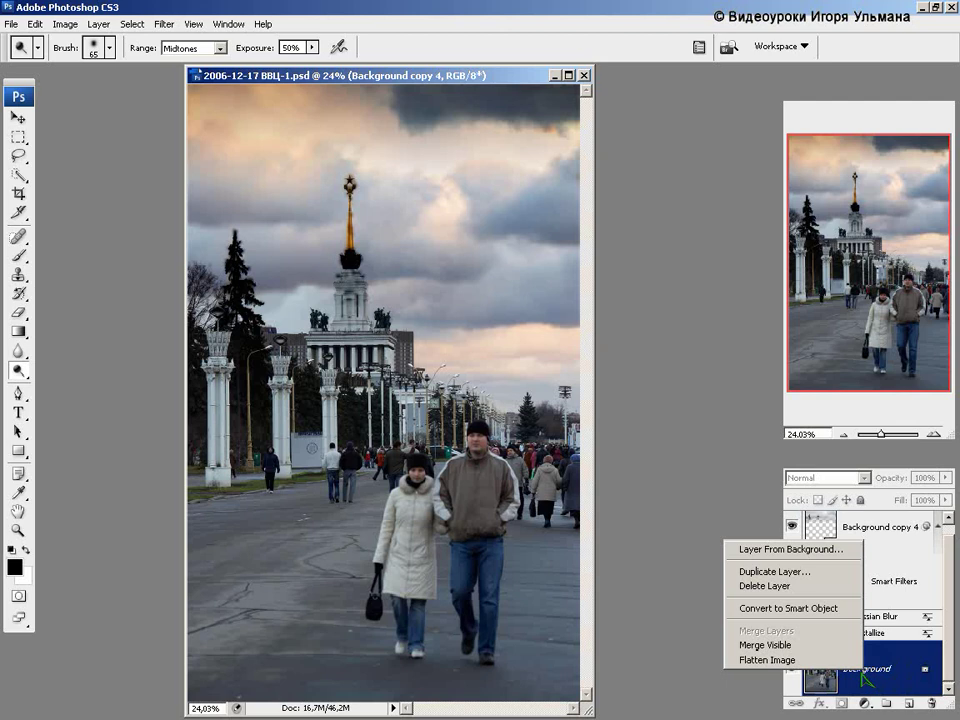
{"action": "left_click", "coordinate": [791, 550]}
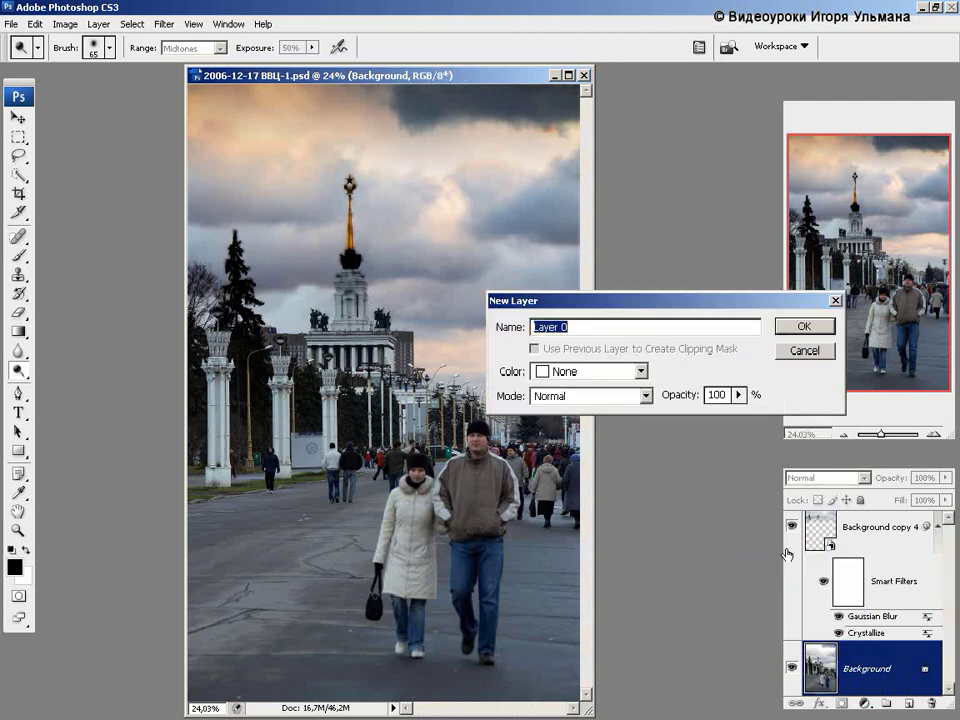
{"action": "left_click", "coordinate": [810, 328]}
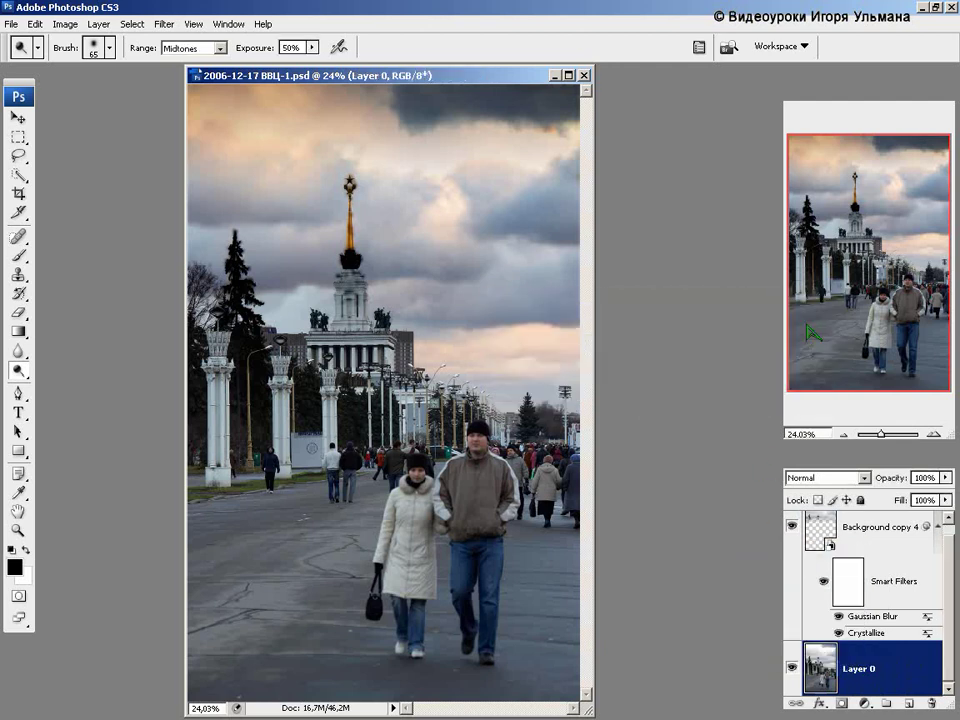